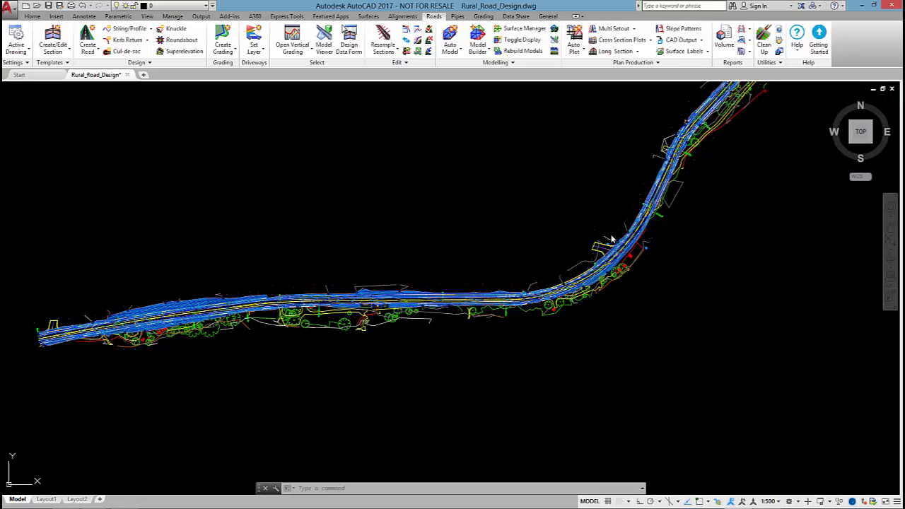
- Zoom the road plan view out and back in
scroll(346, 202, down, 2)
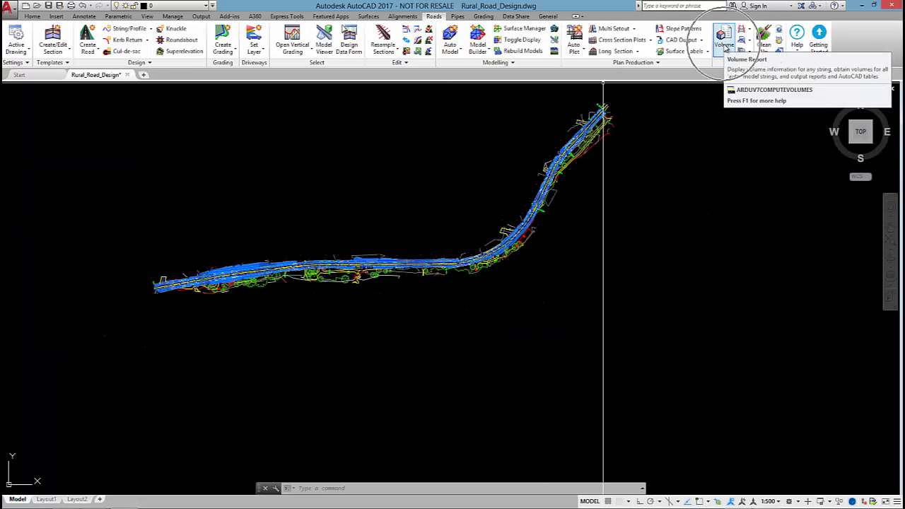
scroll(305, 242, up, 4)
click(348, 44)
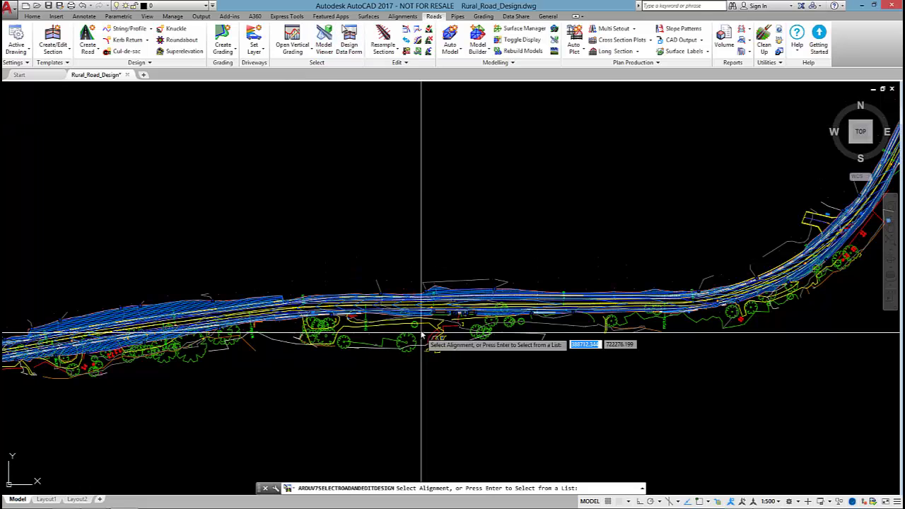
click(424, 309)
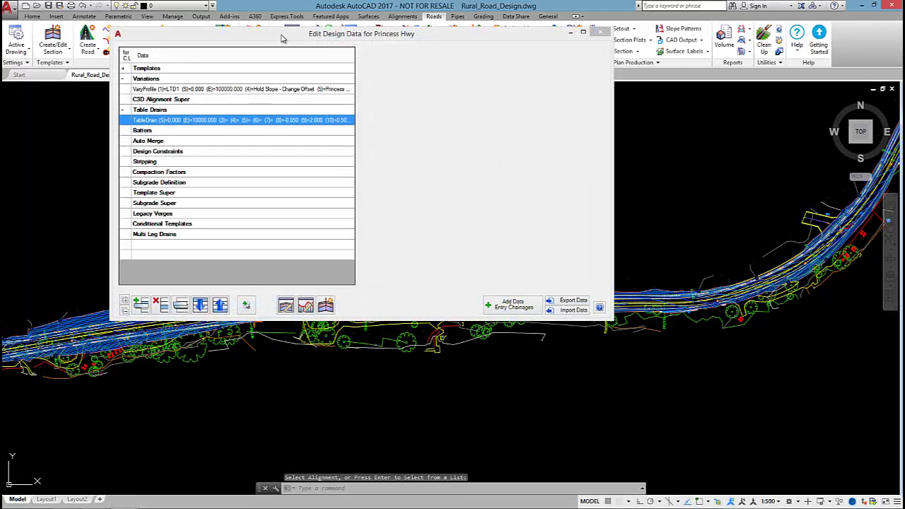
drag(281, 36, 340, 75)
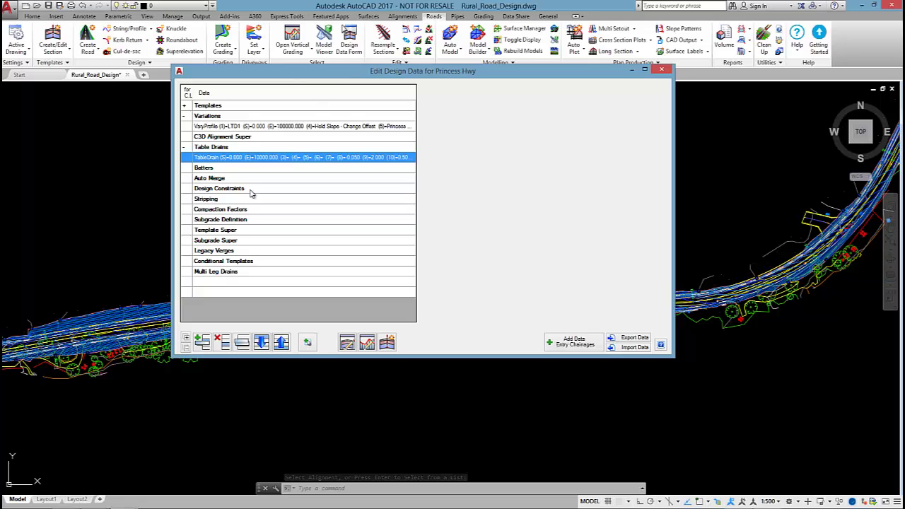
click(210, 210)
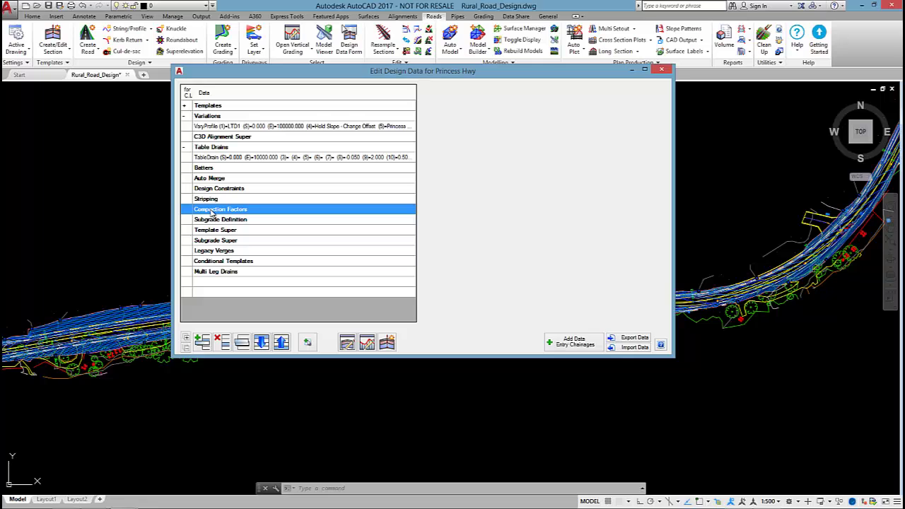
click(215, 201)
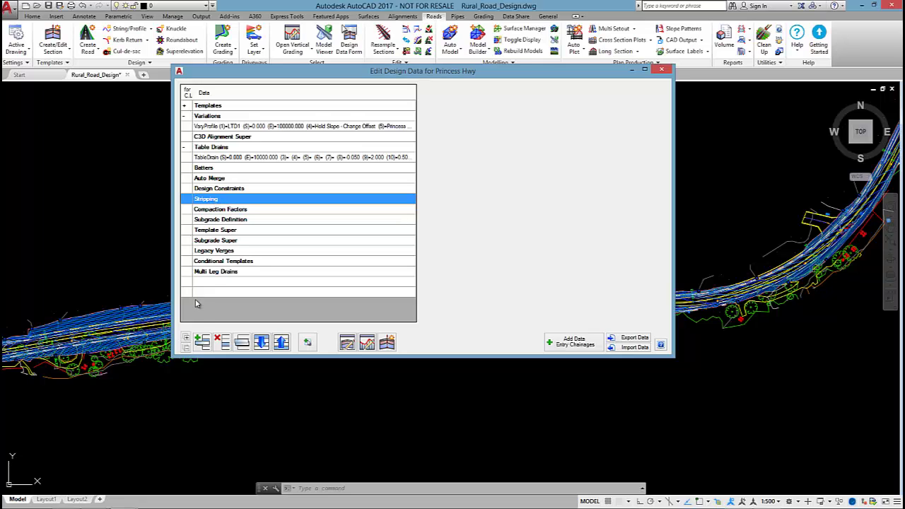
click(201, 342)
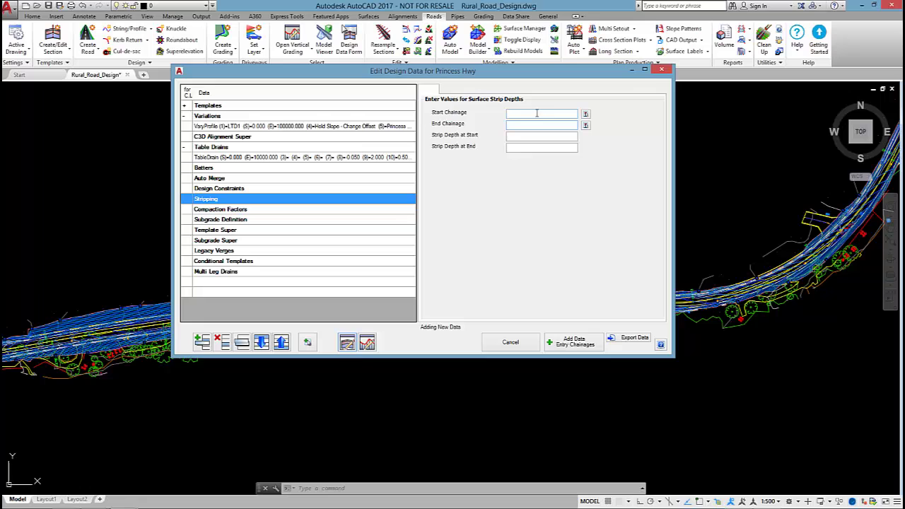
click(512, 343)
- Close the design data window and bring up the Volumes report
click(661, 69)
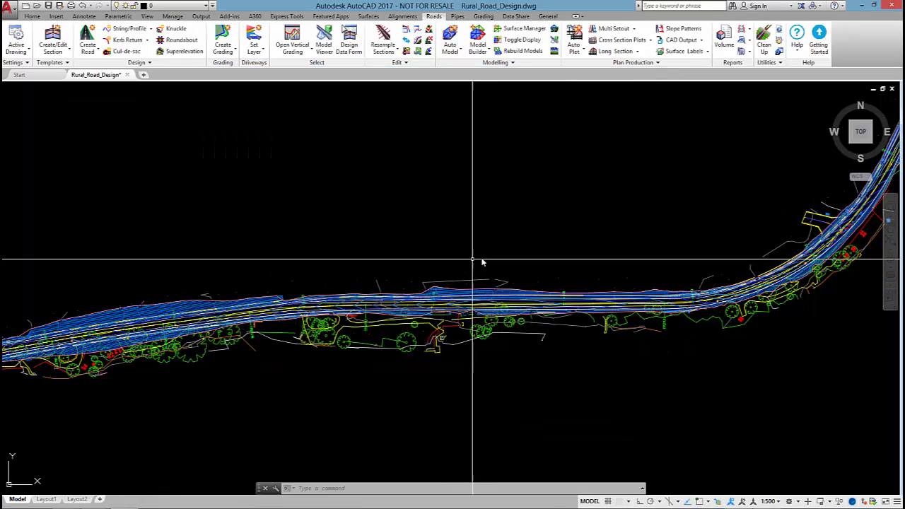
scroll(482, 262, down, 1)
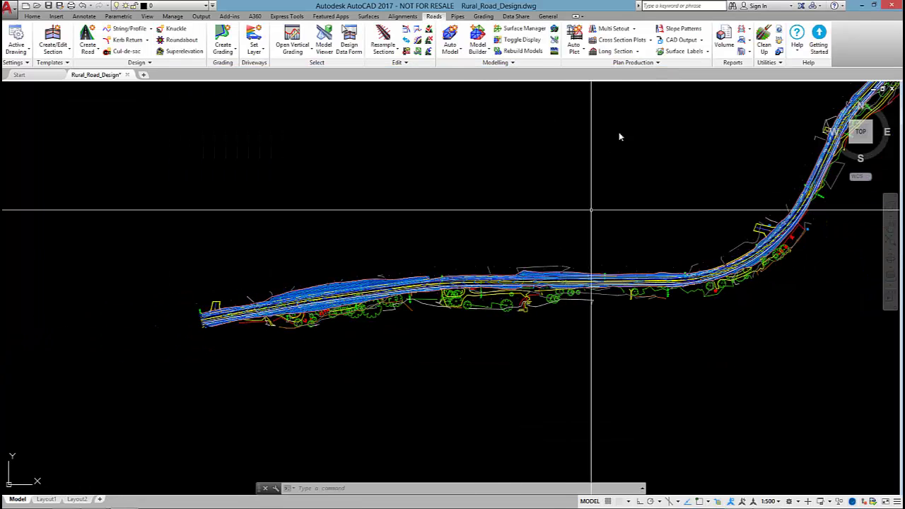
click(722, 48)
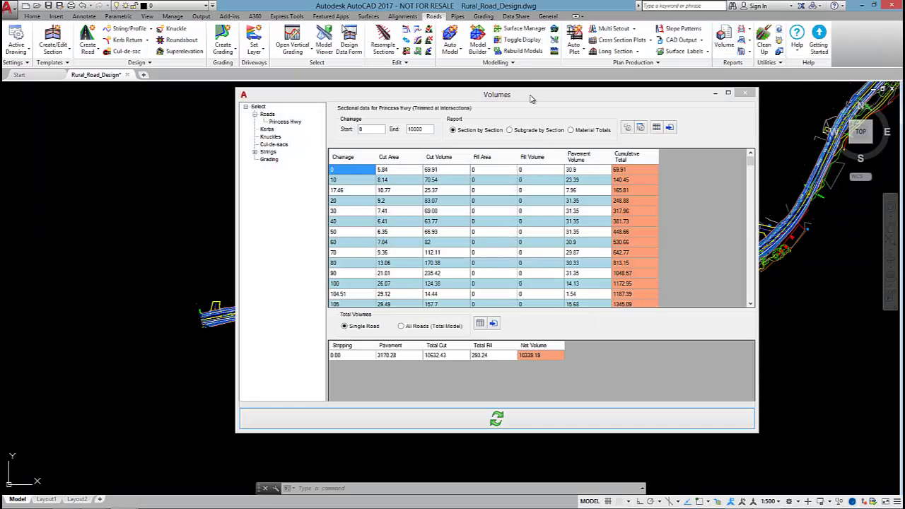
drag(531, 98, 554, 85)
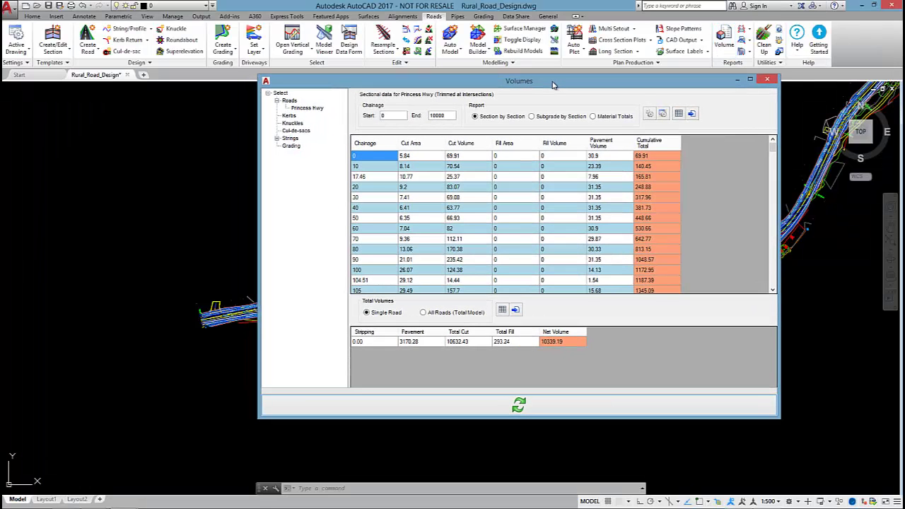
- Show Princess Hwy's sectional cut and fill volumes, checking the chainage 30 row
click(308, 108)
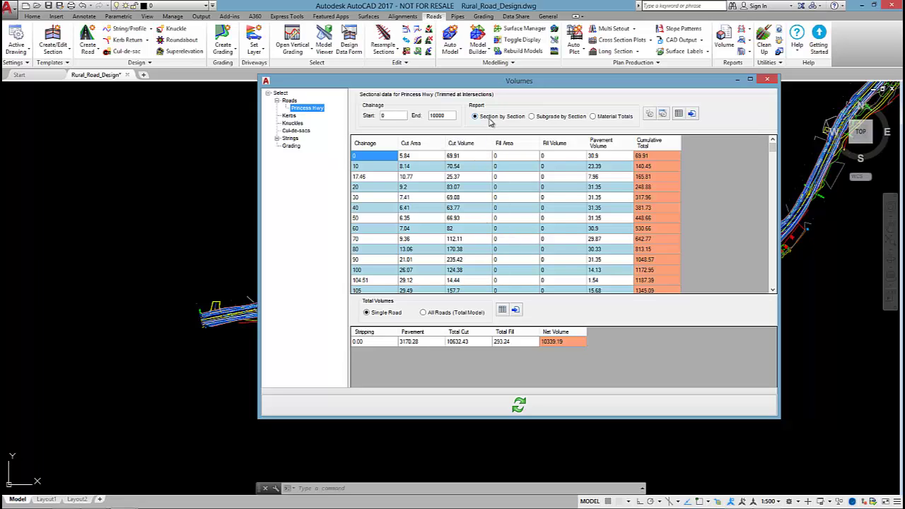
click(359, 198)
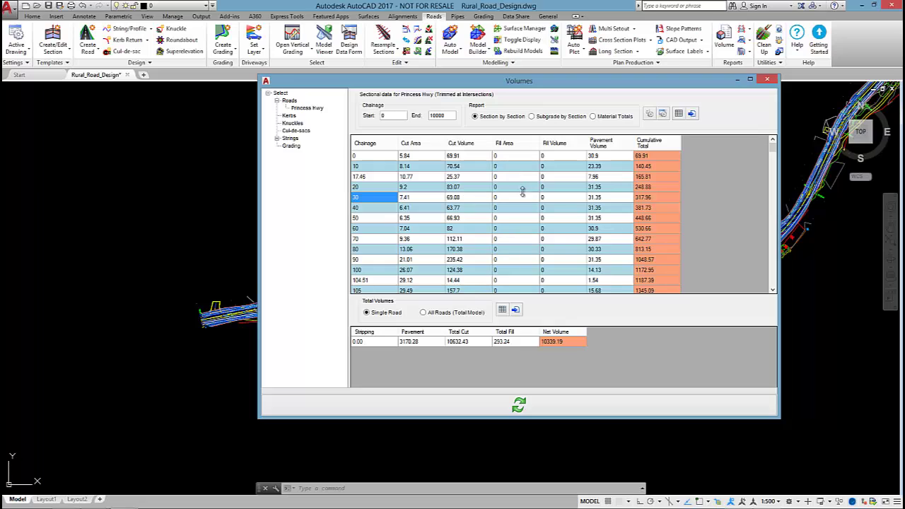
mouse_move(772, 151)
mouse_down()
mouse_move(772, 177)
mouse_move(772, 150)
mouse_up()
mouse_move(771, 145)
mouse_down()
mouse_move(764, 286)
mouse_move(778, 144)
mouse_up()
drag(494, 81, 593, 87)
scroll(250, 206, up, 5)
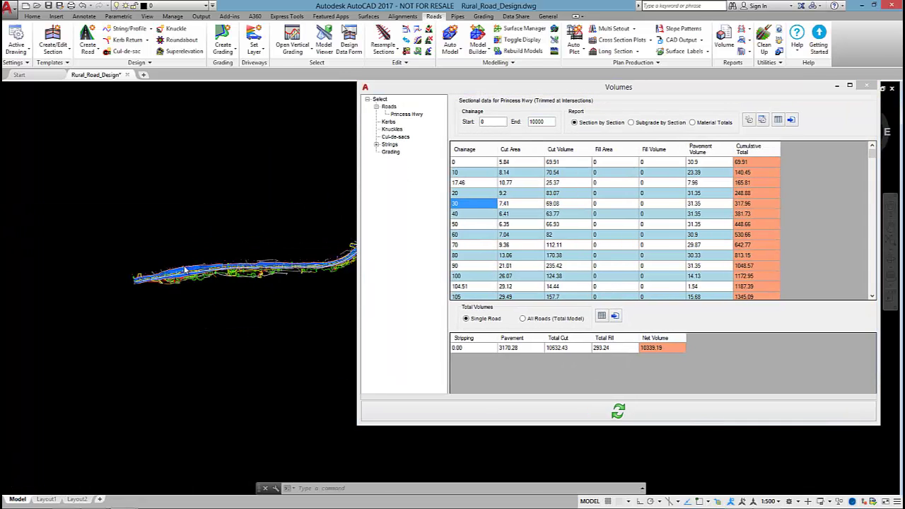
- Load the Princess Hwy centreline profile into Vertical Grading
click(292, 39)
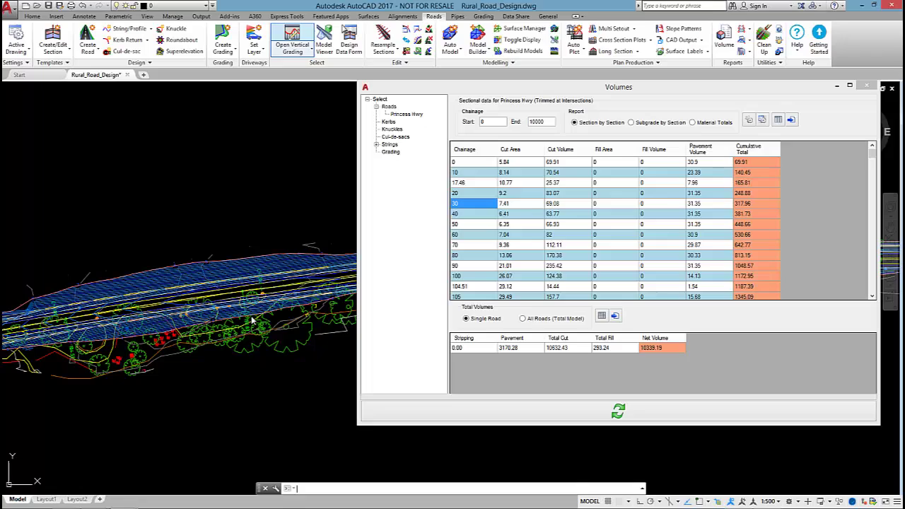
click(276, 244)
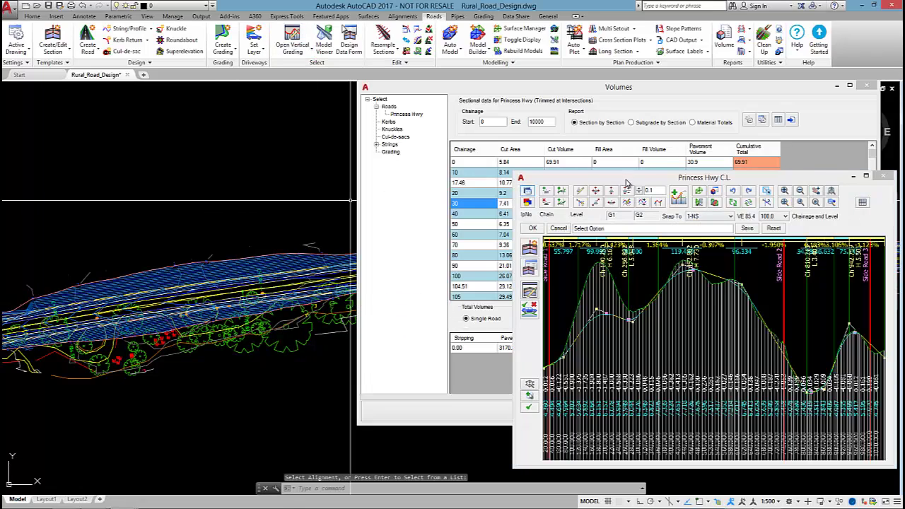
drag(627, 178, 133, 65)
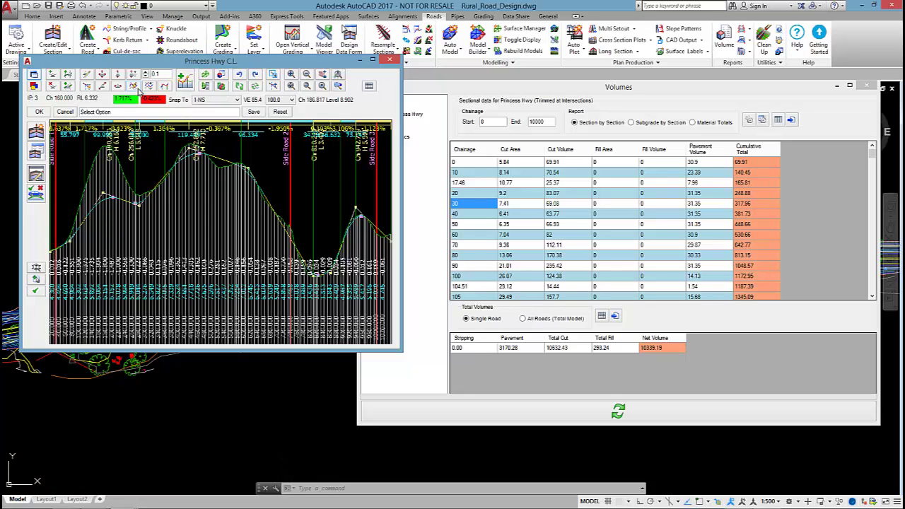
- Run Balance Volumes with a required volume of 0
click(140, 90)
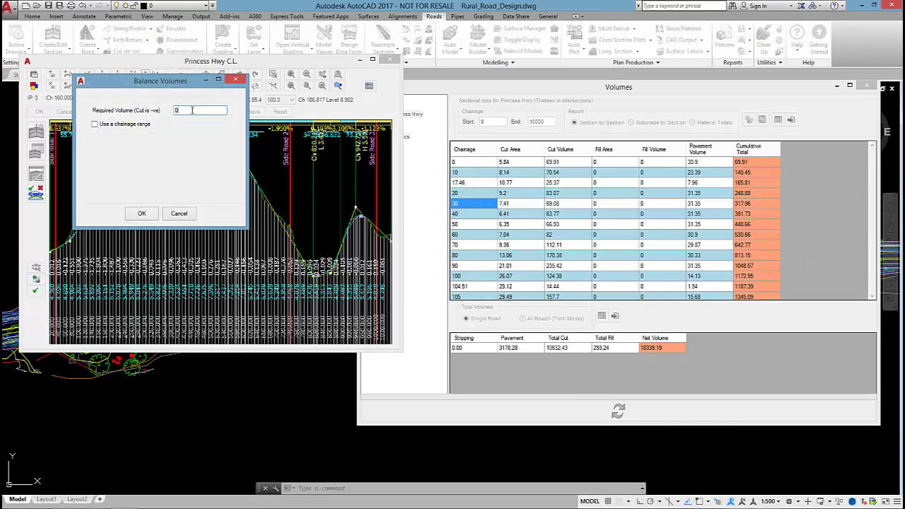
click(118, 127)
click(118, 127)
click(180, 110)
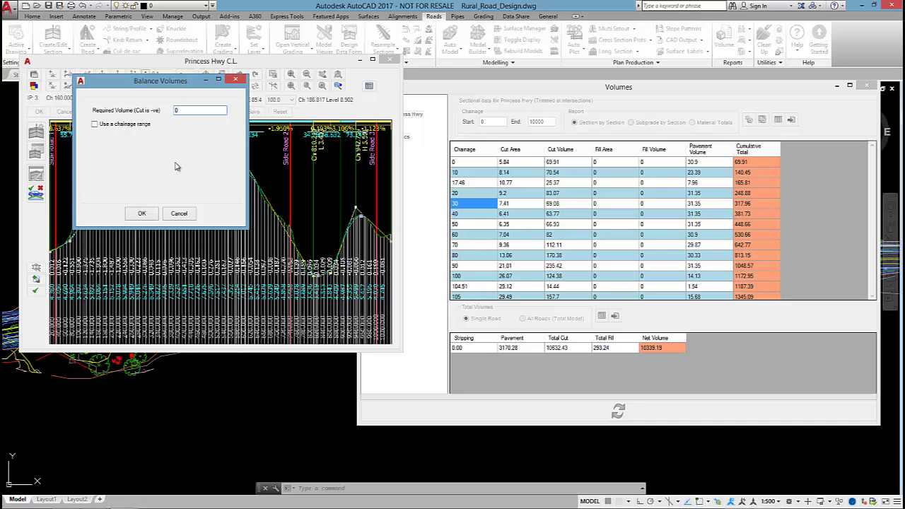
click(142, 213)
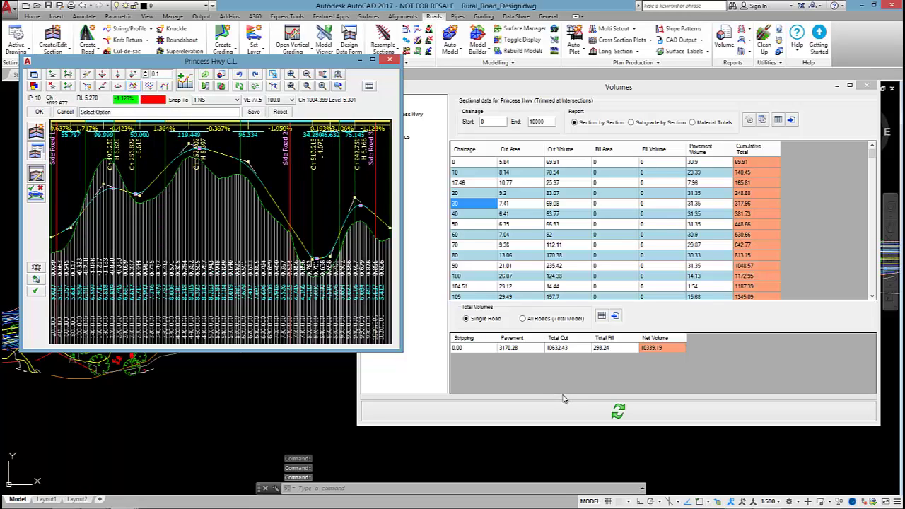
- Refresh volumes to 4831.1 cut and 4831.11 fill, then accept the balanced profile
click(566, 414)
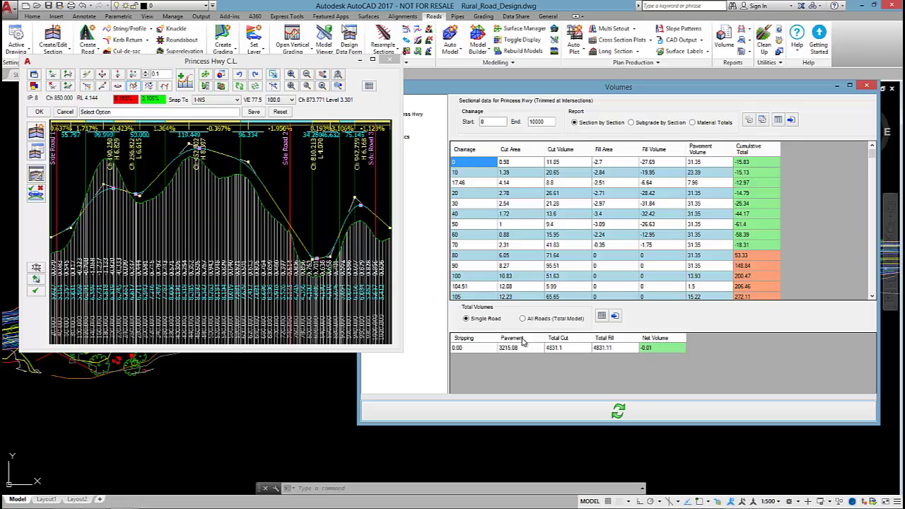
click(565, 348)
click(612, 349)
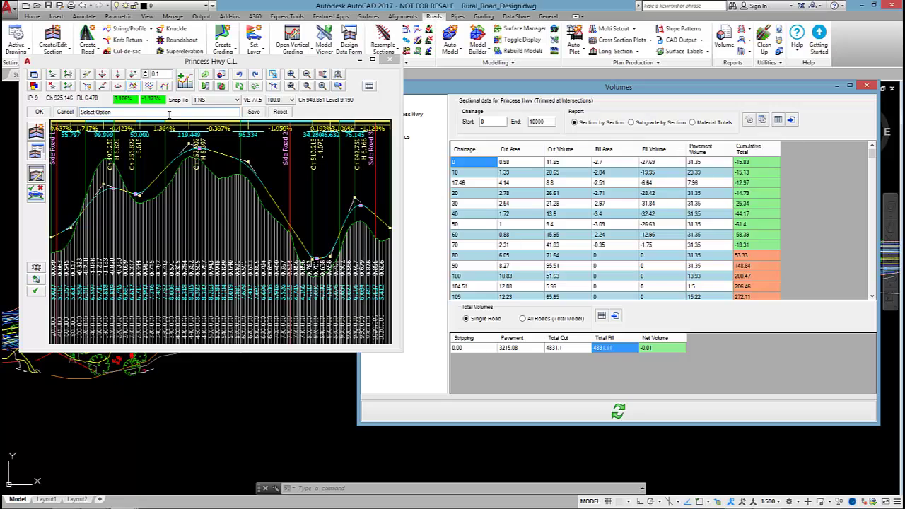
click(134, 87)
click(39, 111)
drag(614, 92, 496, 97)
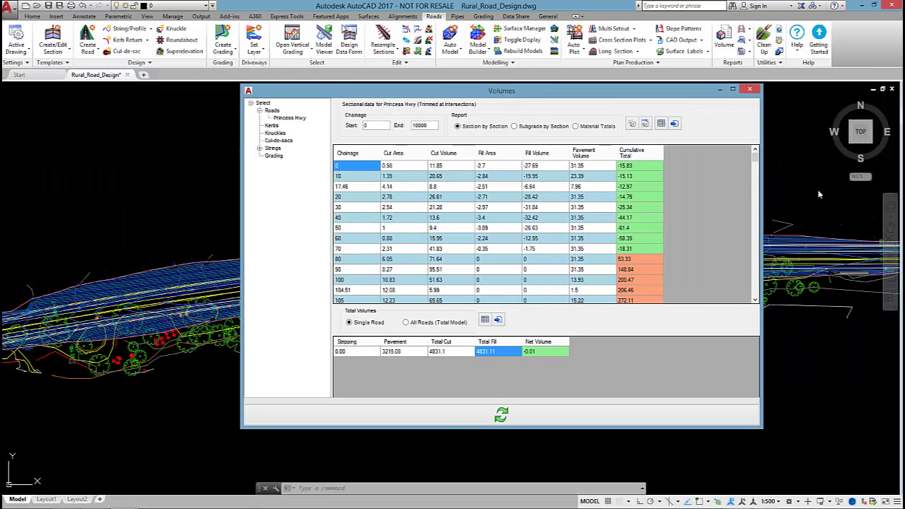
- Review the Existing Level, Design Level and Strip Depth report fields, then bring up Calculation Settings
click(646, 124)
drag(380, 96, 209, 87)
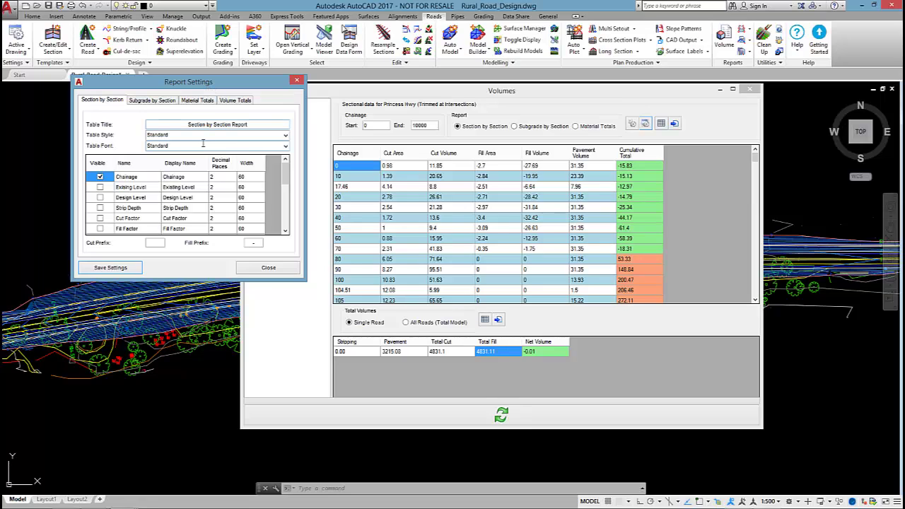
click(151, 188)
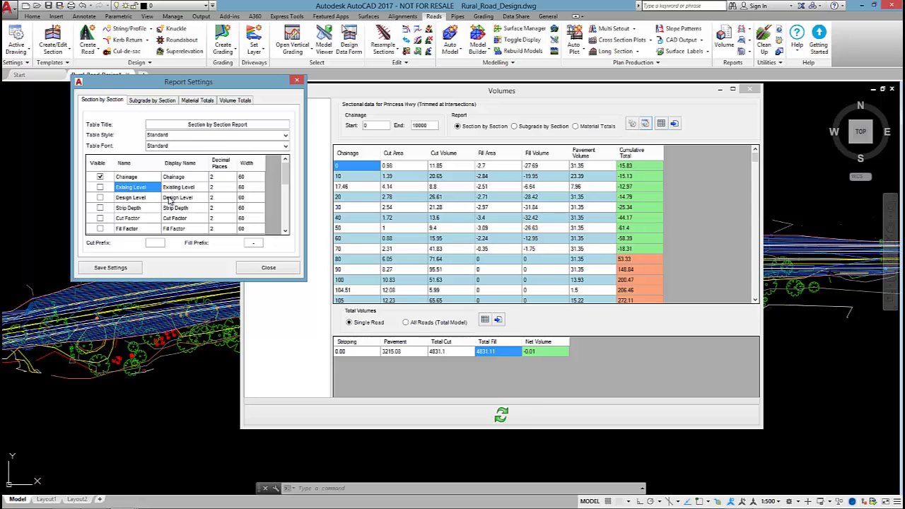
click(130, 198)
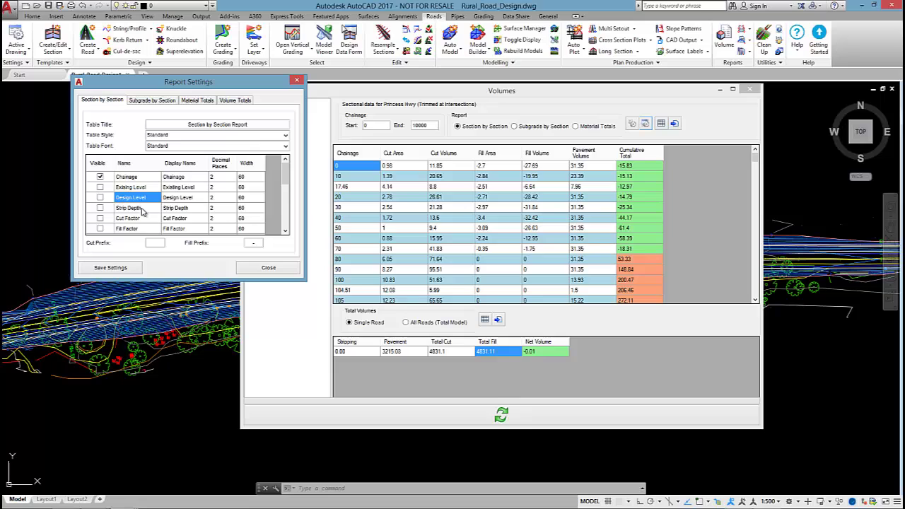
click(141, 209)
scroll(142, 205, down, 1)
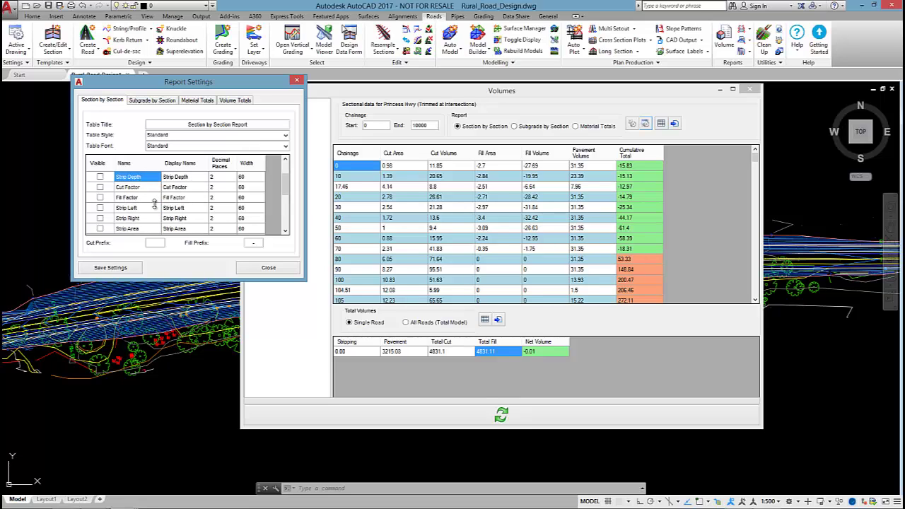
scroll(151, 205, down, 3)
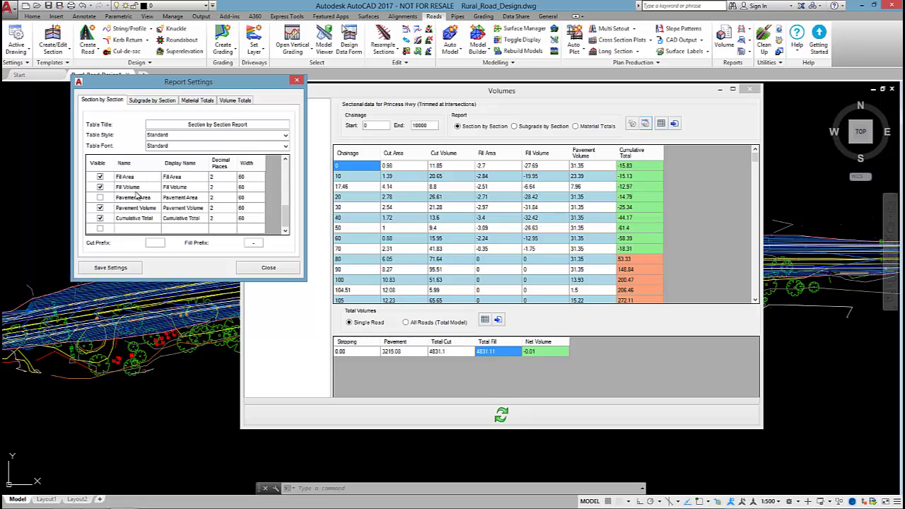
click(269, 267)
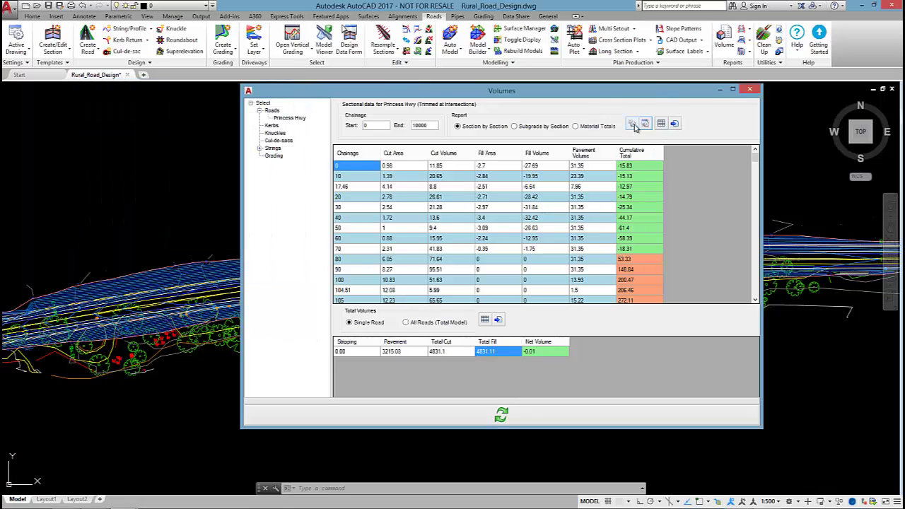
click(632, 124)
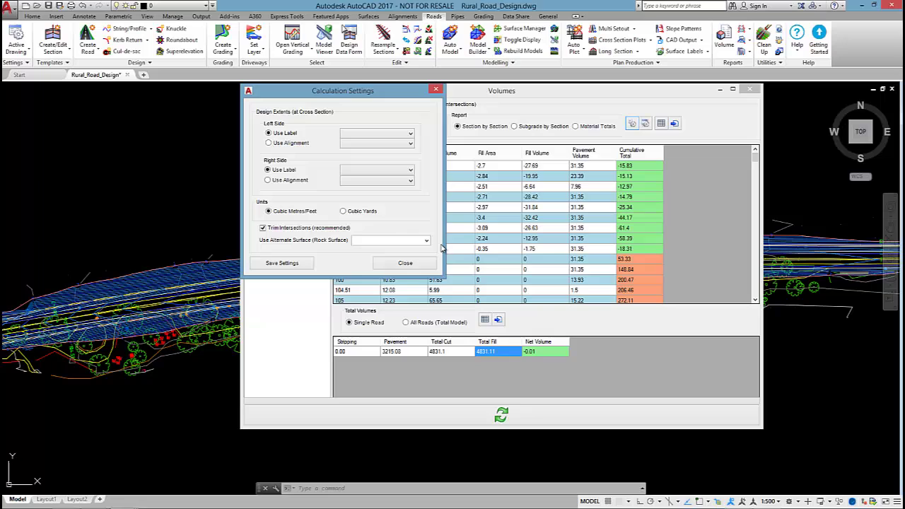
- Check the Rock Surface options, then close Calculation Settings
click(427, 241)
click(398, 264)
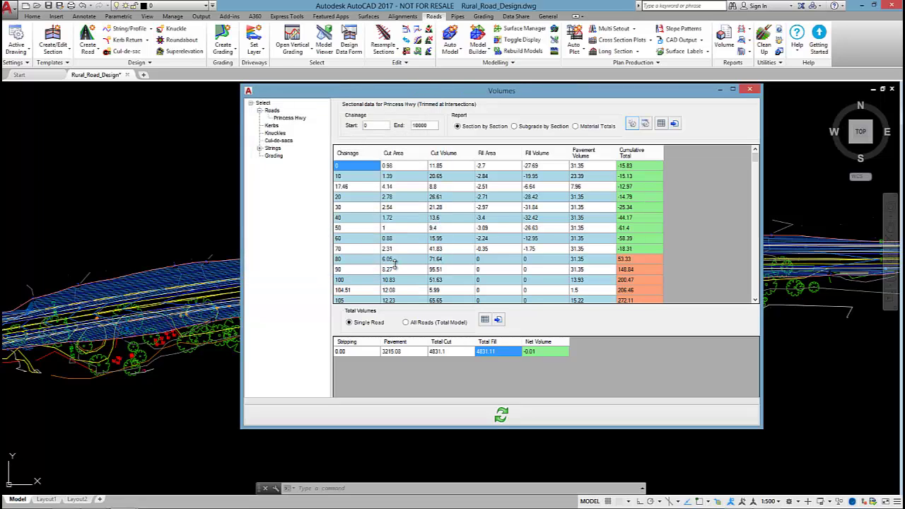
- Switch the Volumes report to subgrade volumes by section
click(534, 127)
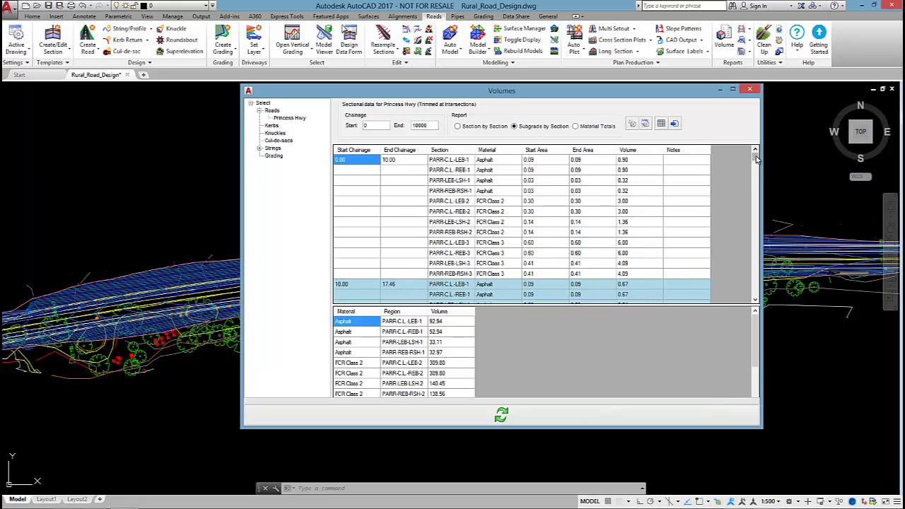
drag(754, 156, 755, 162)
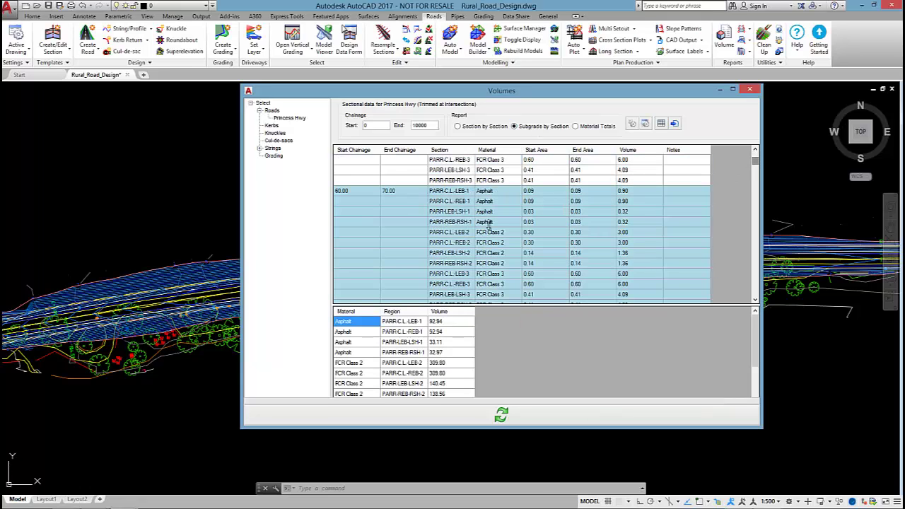
scroll(536, 245, down, 3)
scroll(536, 246, down, 5)
- Review Asphalt volumes for regions PARR-REB-RSH-1, PARR-C.L-LEE-1 and PARR-C.L-REB-1, then show Material Totals
drag(372, 306, 381, 285)
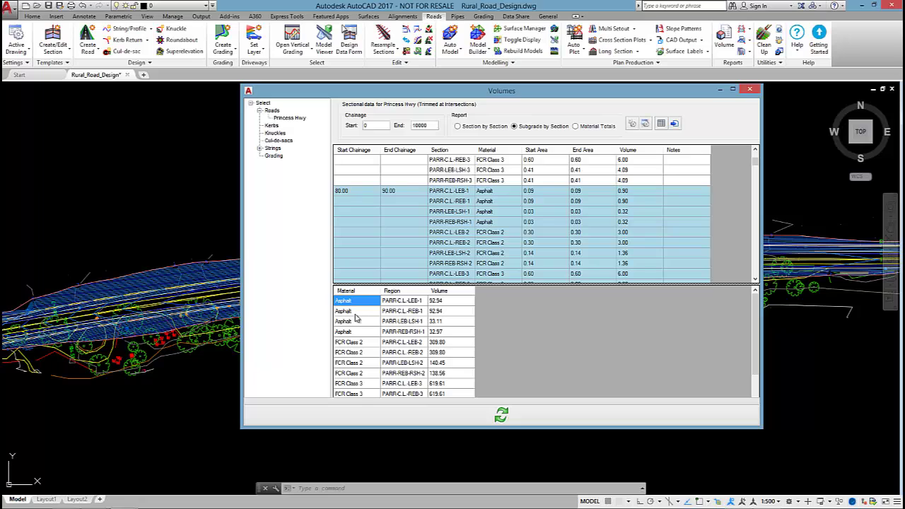
click(357, 331)
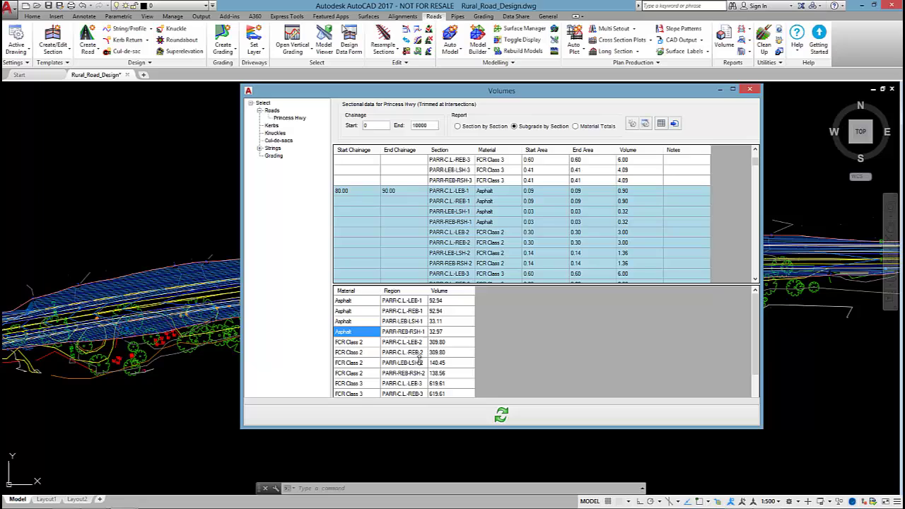
click(401, 302)
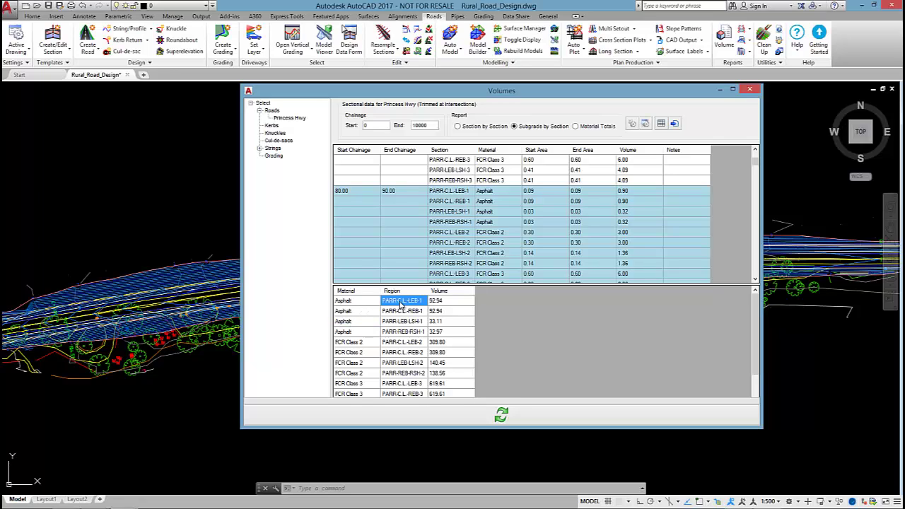
click(355, 315)
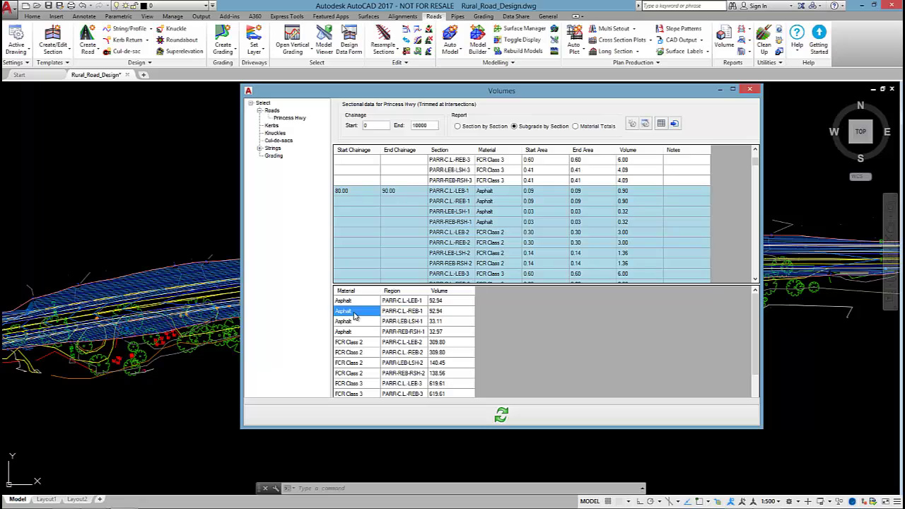
click(397, 313)
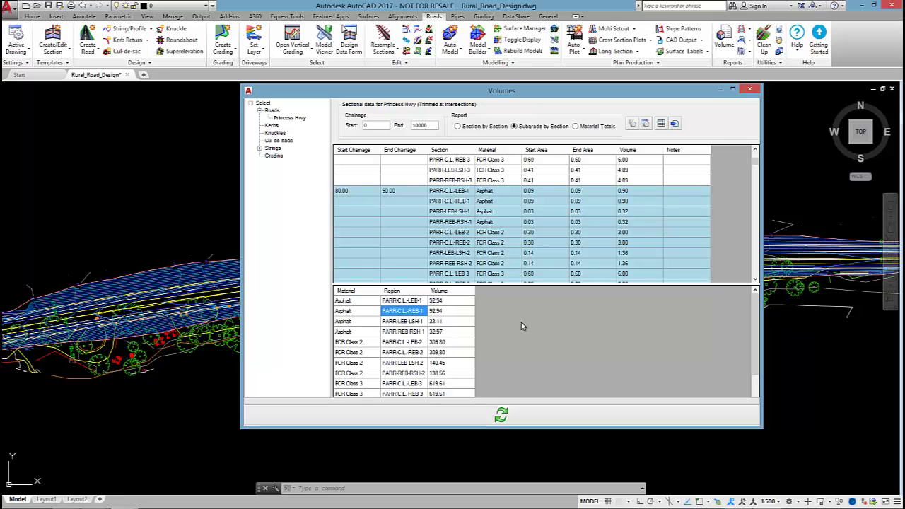
click(589, 130)
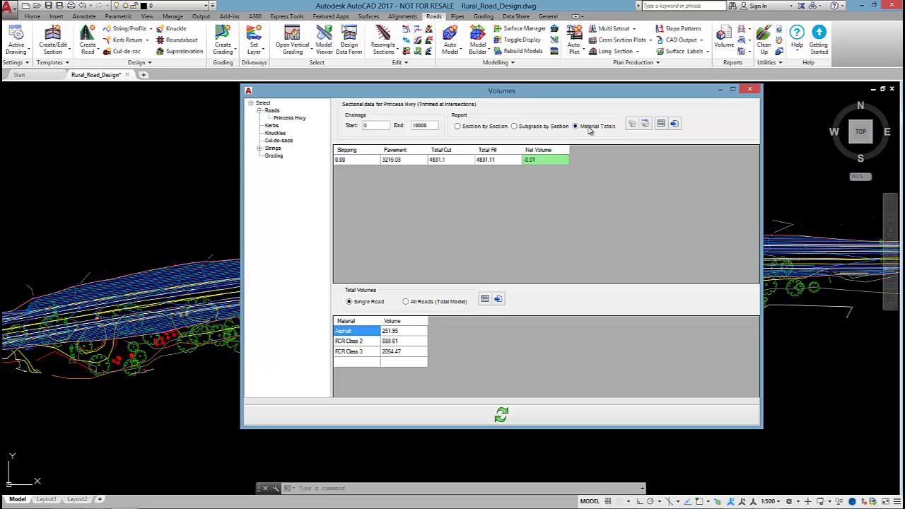
- Check the FCR Class 2 and FCR Class 3 totals, then start inserting a volume table
click(357, 341)
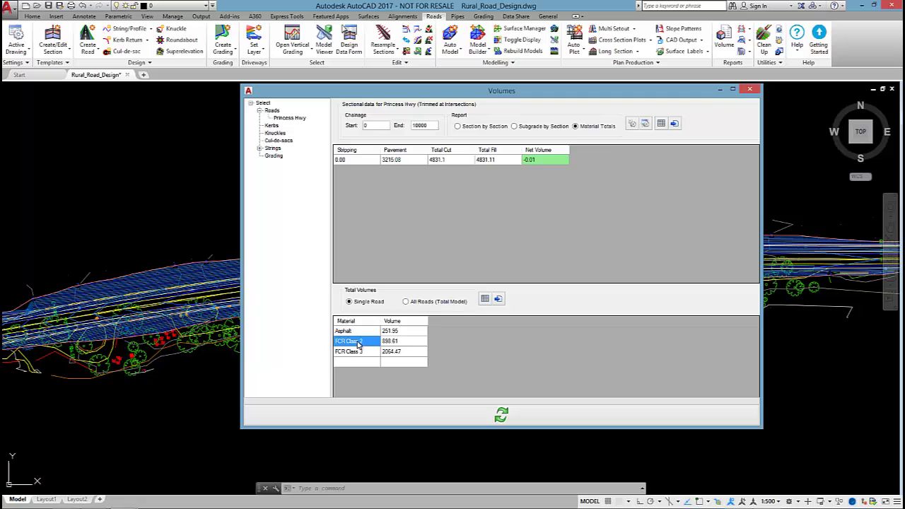
click(357, 352)
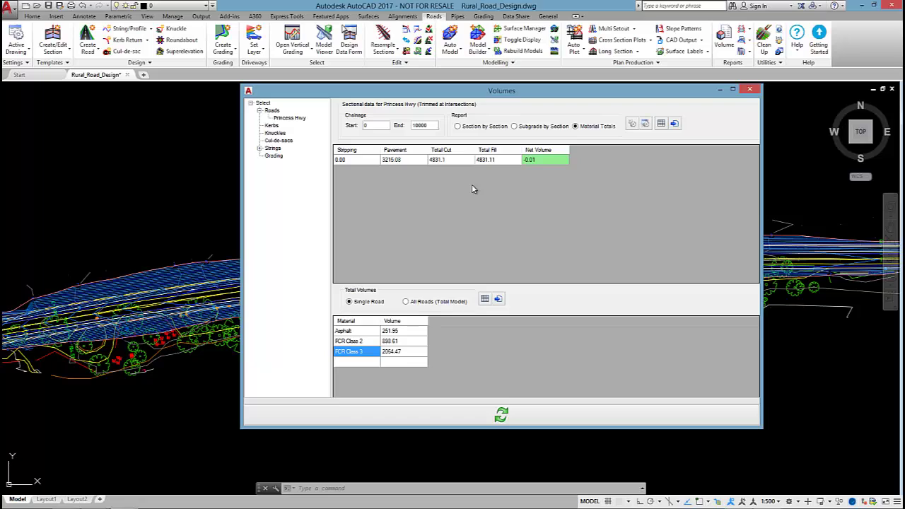
click(675, 125)
- Place the Volume Totals and Material Totals tables beside the road, then close the Volumes report
click(661, 125)
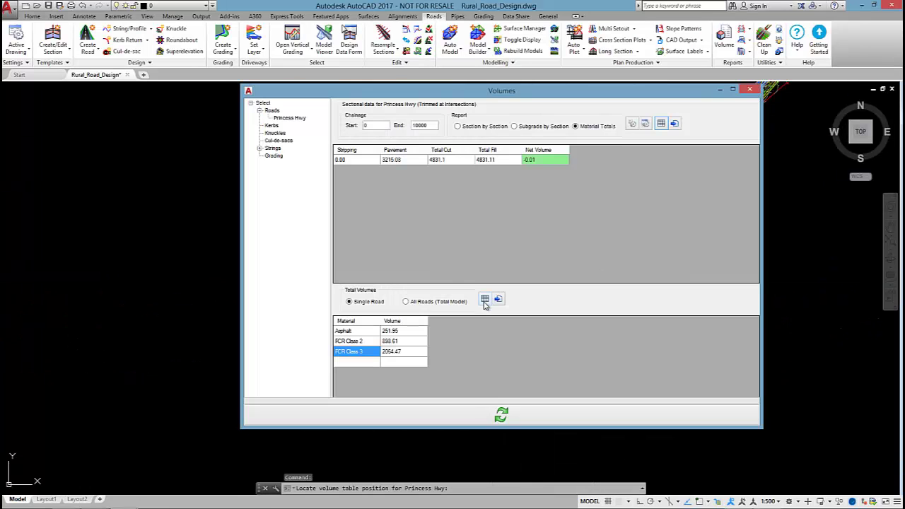
click(484, 300)
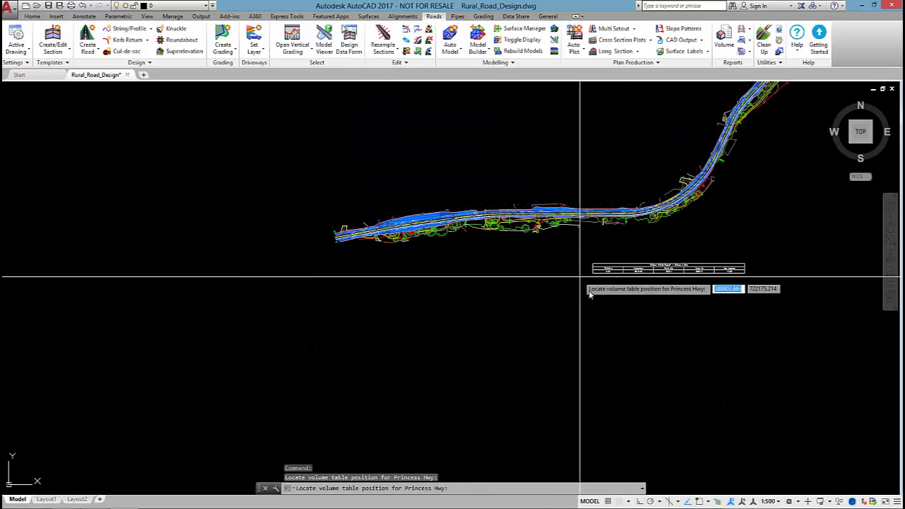
click(594, 283)
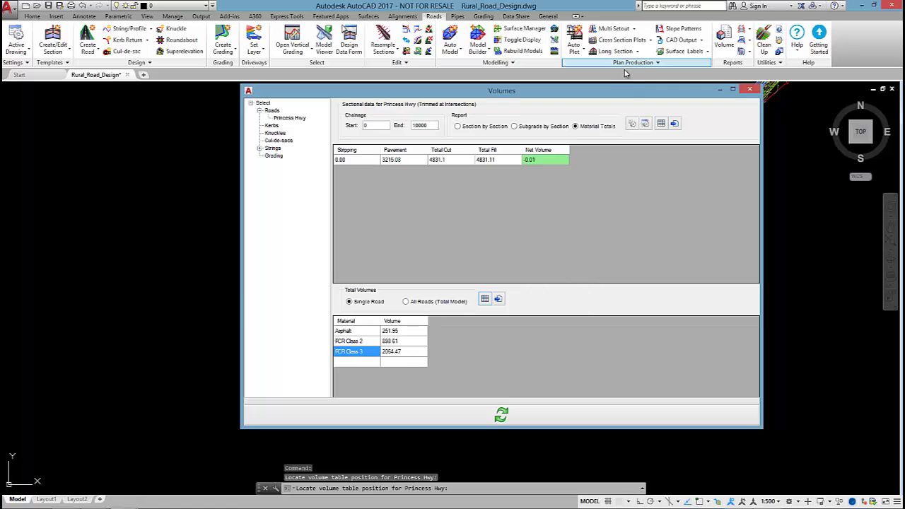
scroll(590, 272, up, 3)
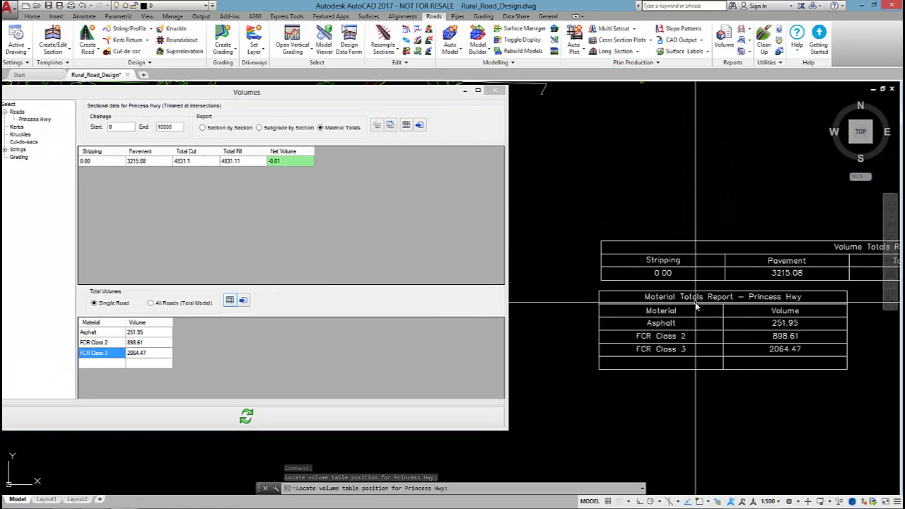
scroll(715, 361, down, 1)
scroll(716, 361, down, 4)
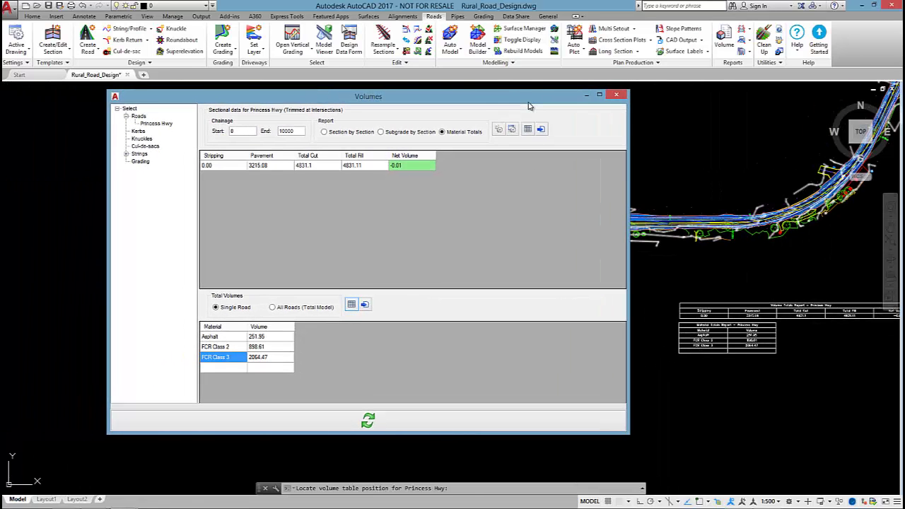
click(617, 97)
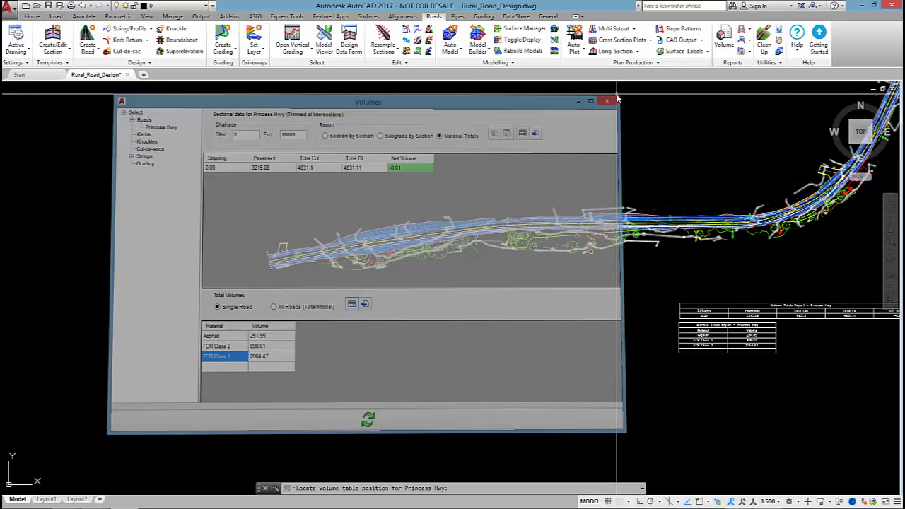
middle_drag(607, 225, 550, 263)
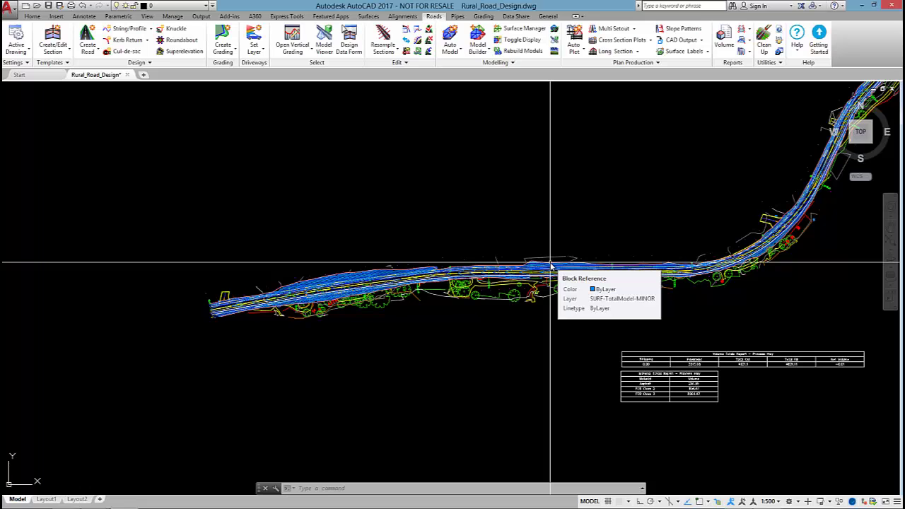
- Run Cross Section Plots on the Princess Hwy alignment
click(614, 40)
scroll(375, 286, up, 5)
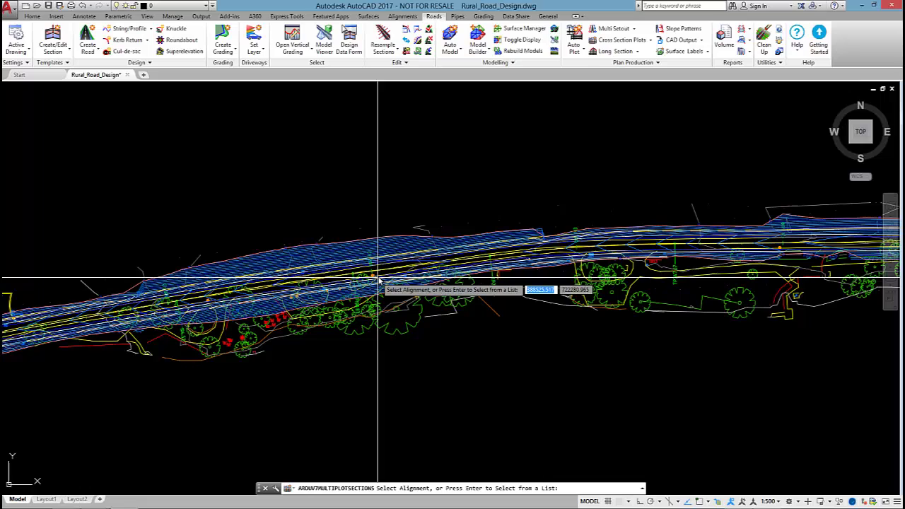
click(379, 279)
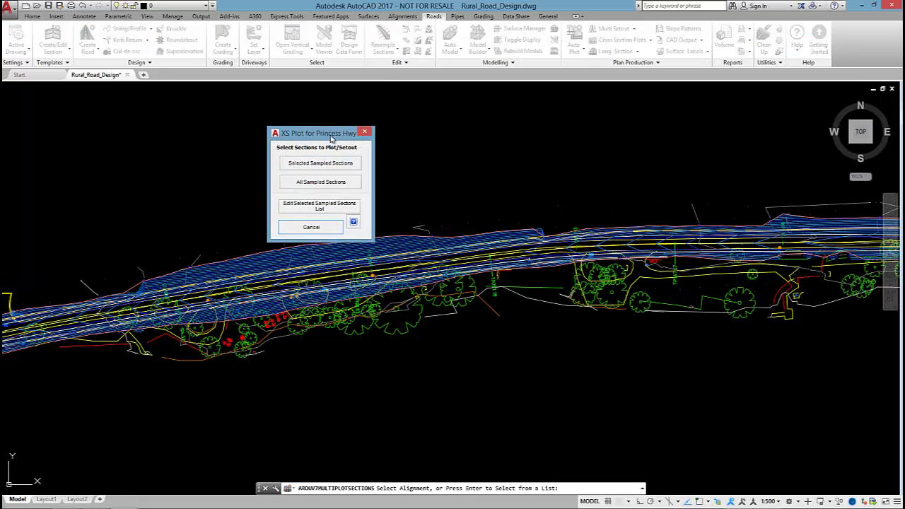
drag(331, 138, 396, 113)
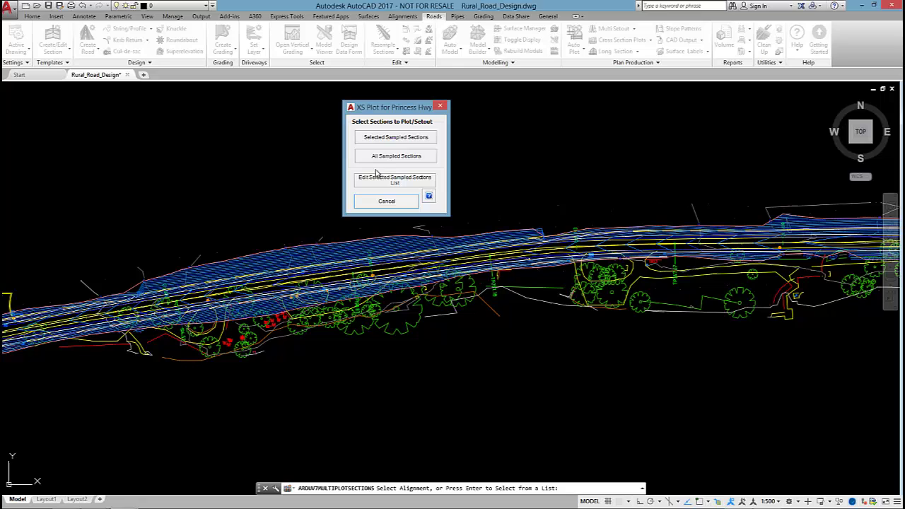
- Plot the selected sampled sections and inspect the preview sheets and title block
click(400, 142)
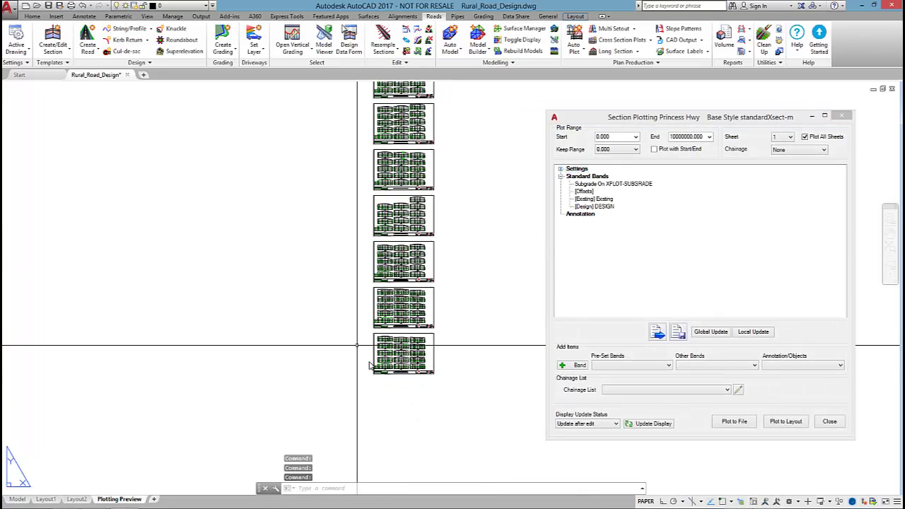
scroll(335, 292, up, 5)
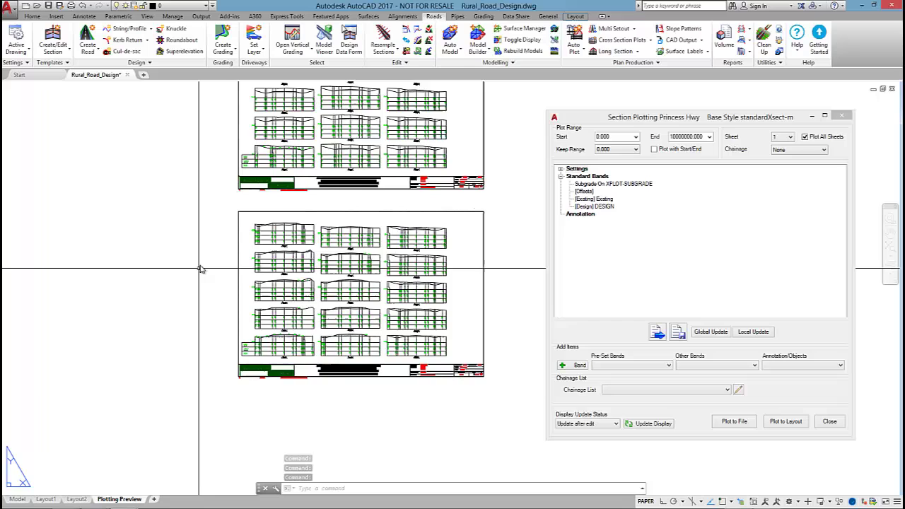
scroll(205, 266, up, 4)
middle_drag(213, 247, 106, 291)
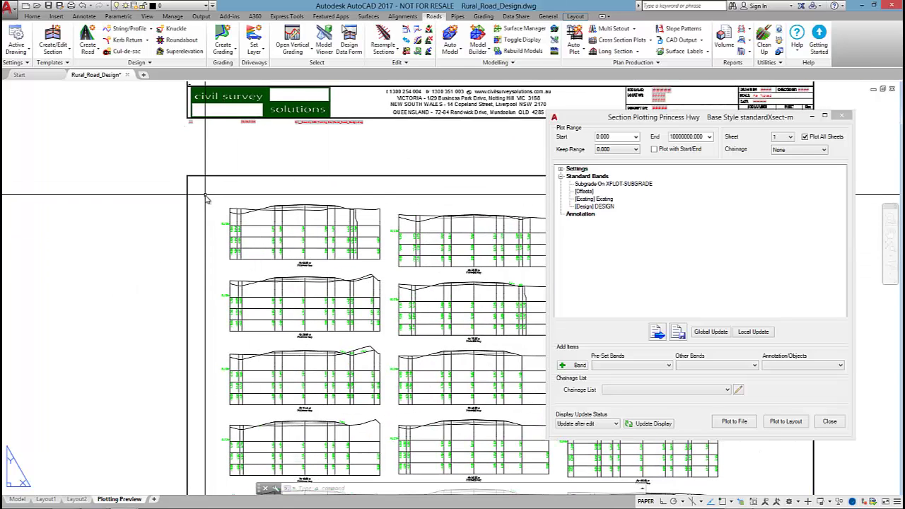
scroll(272, 223, up, 2)
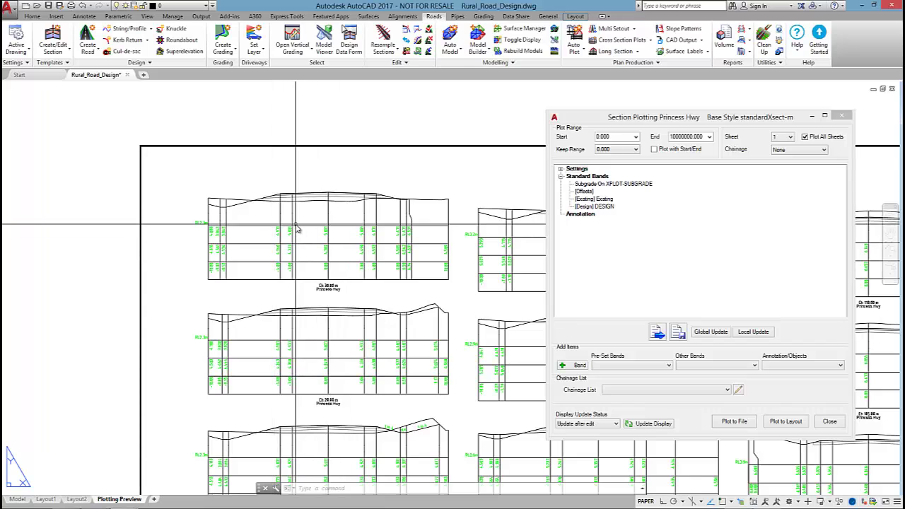
scroll(322, 276, down, 4)
scroll(193, 329, up, 3)
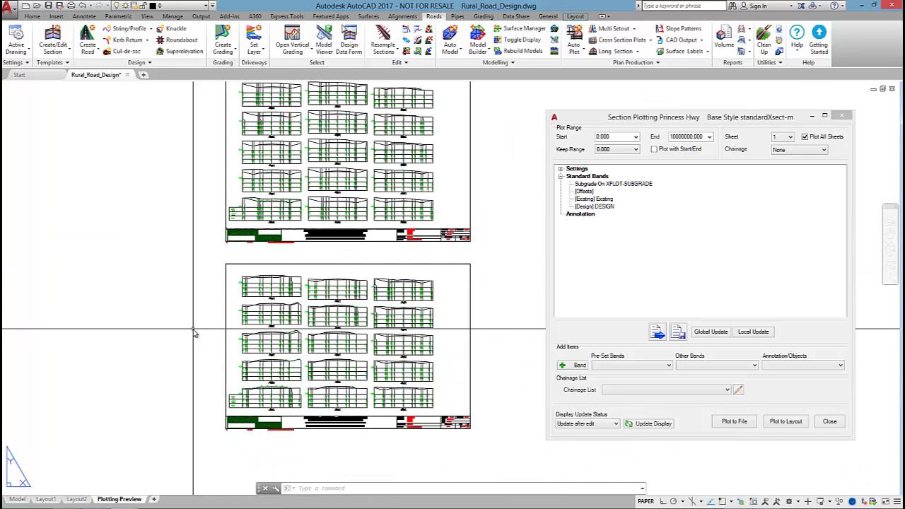
text(CSDLay)
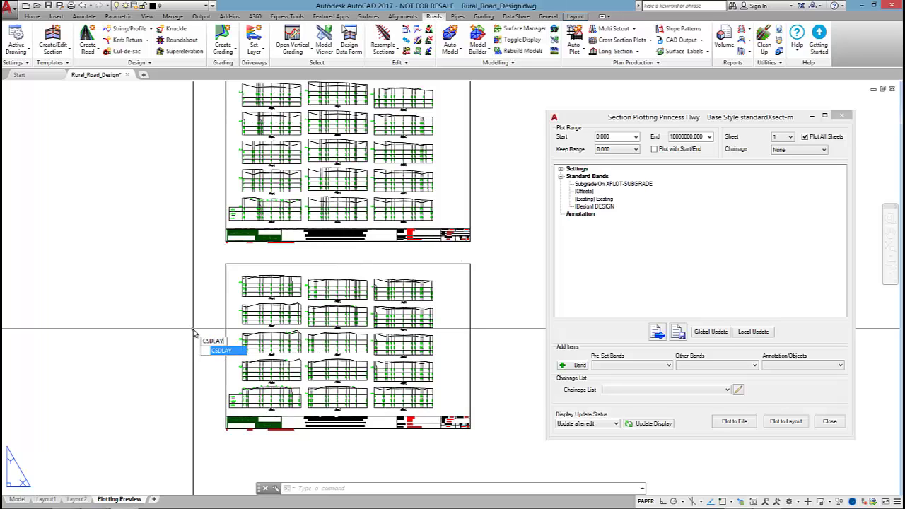
key(Return)
scroll(220, 327, up, 8)
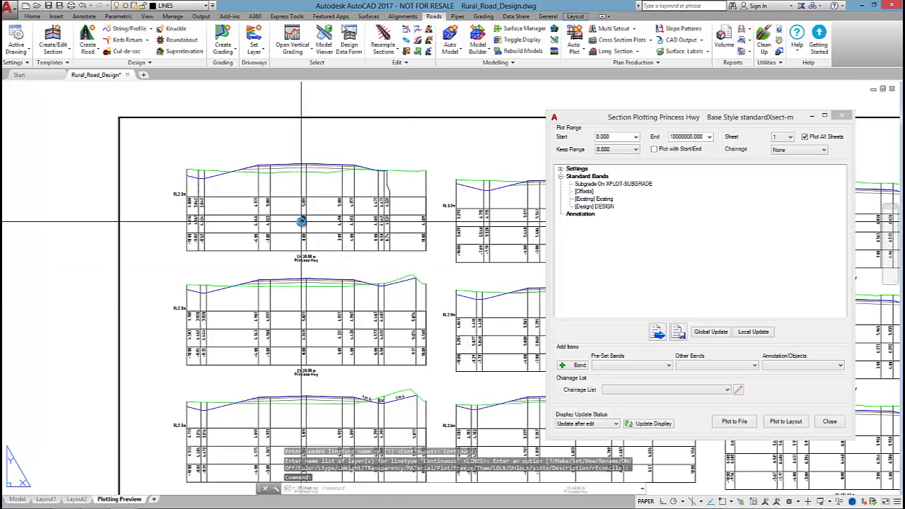
scroll(201, 291, up, 2)
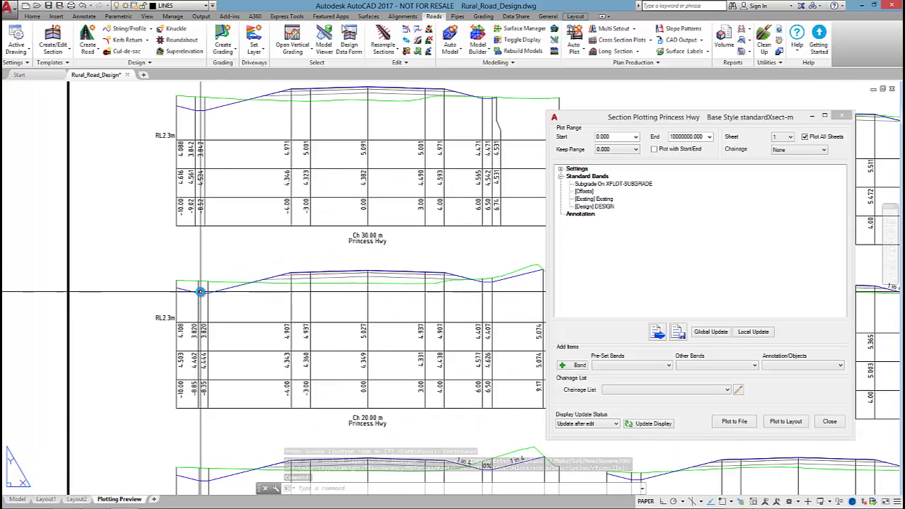
scroll(200, 291, up, 3)
scroll(199, 289, down, 3)
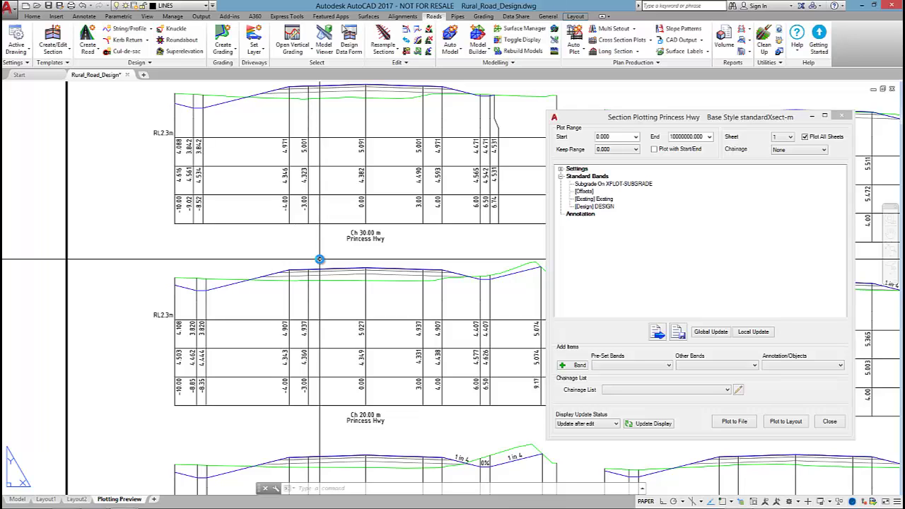
scroll(252, 281, up, 5)
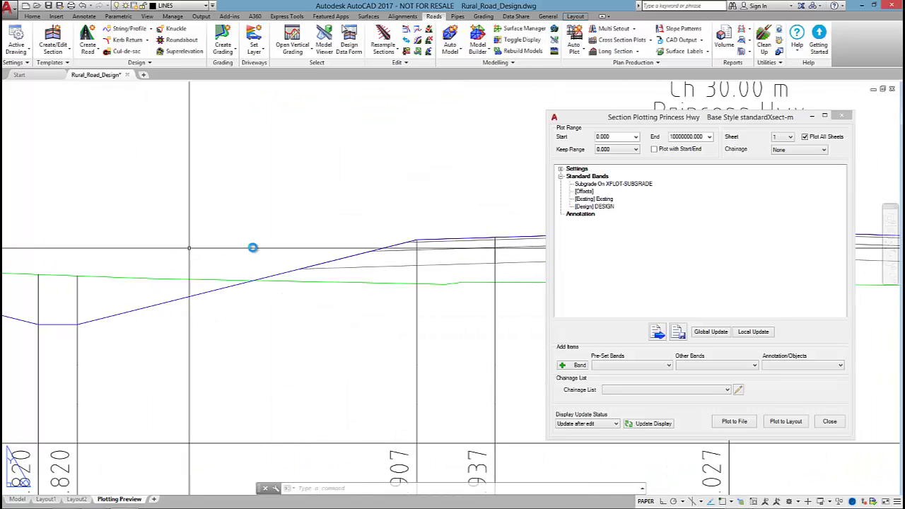
scroll(188, 248, down, 6)
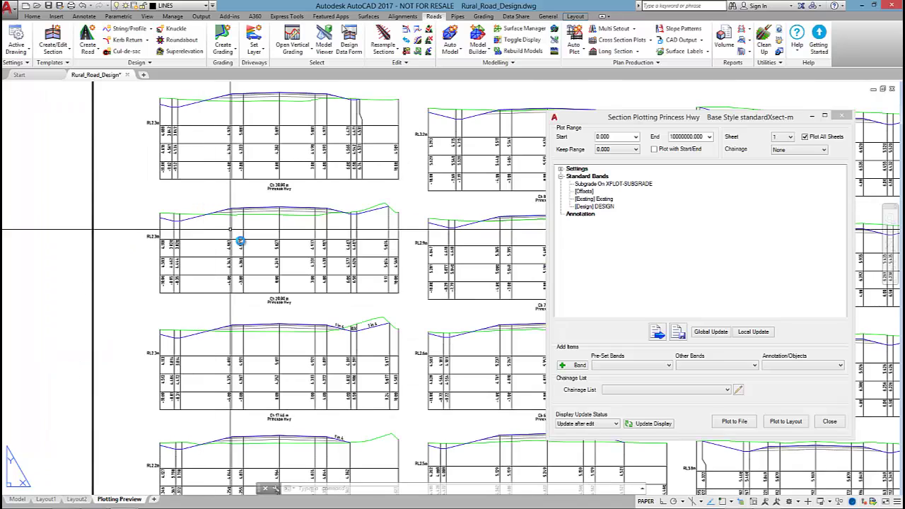
scroll(231, 230, down, 5)
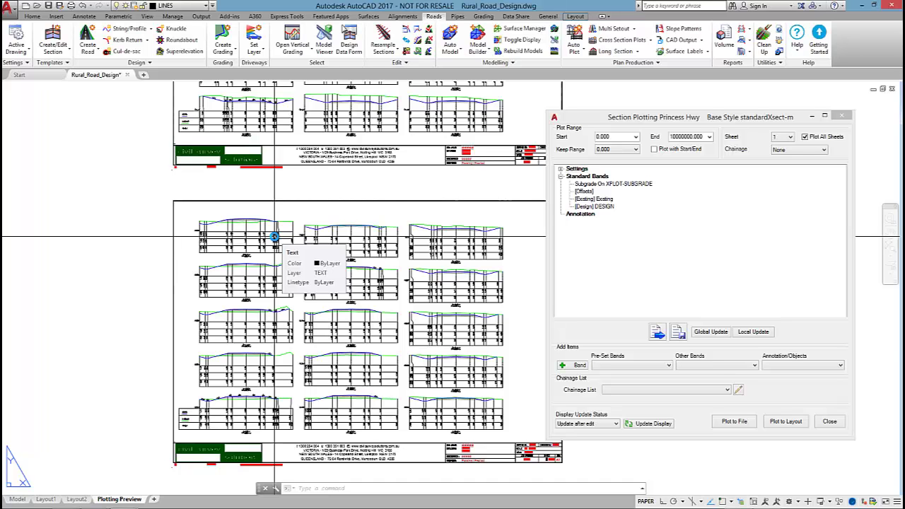
scroll(269, 289, up, 8)
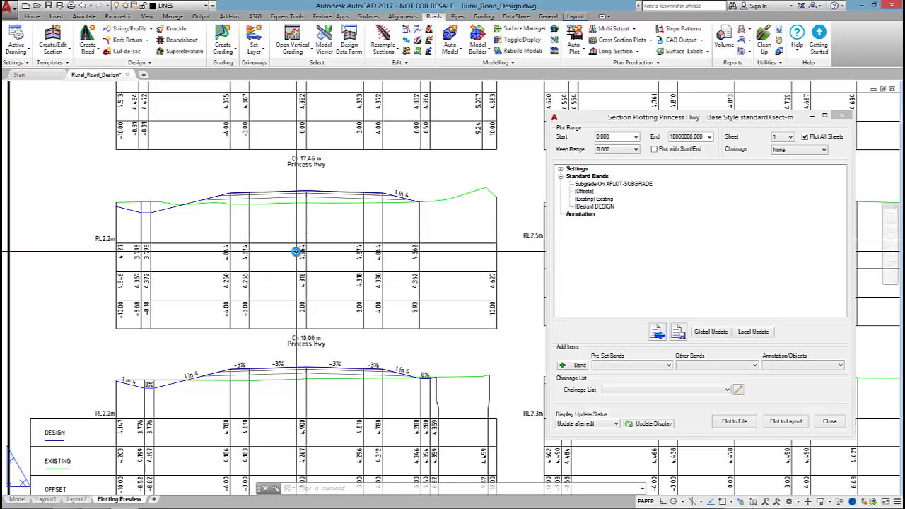
scroll(296, 251, down, 8)
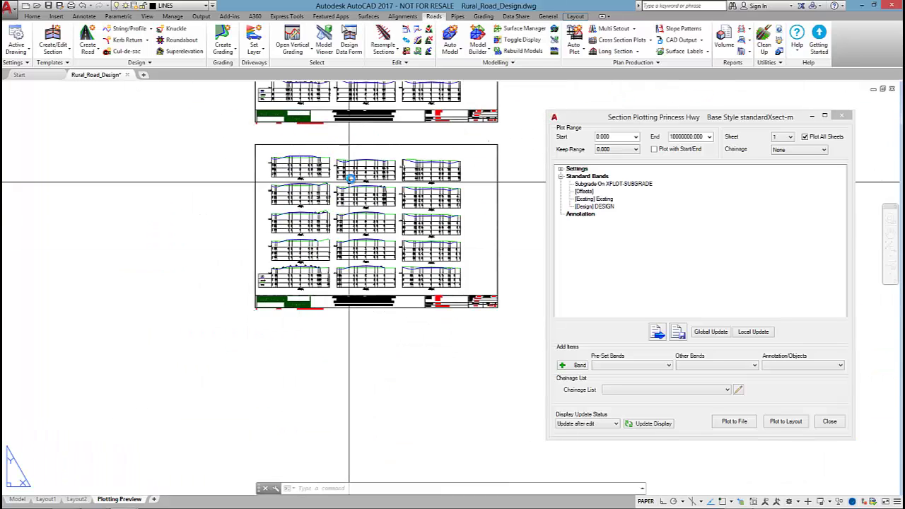
scroll(422, 291, up, 2)
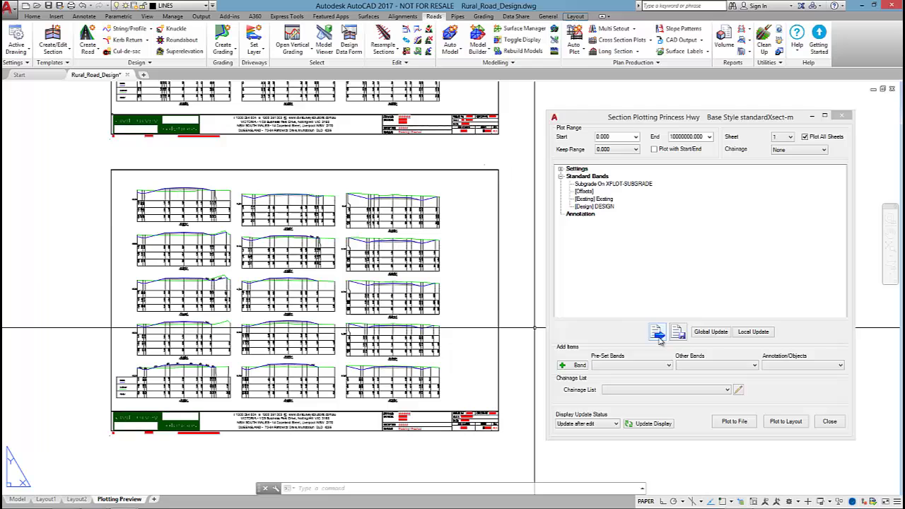
- Load the A1-10m Wide-Legacy Format-RURAL.xsectplt base style for the section plots
click(659, 338)
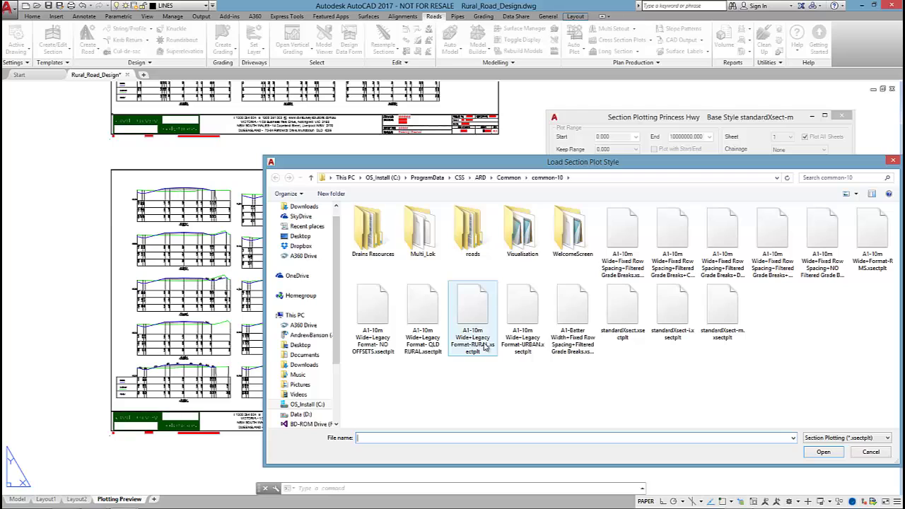
click(477, 352)
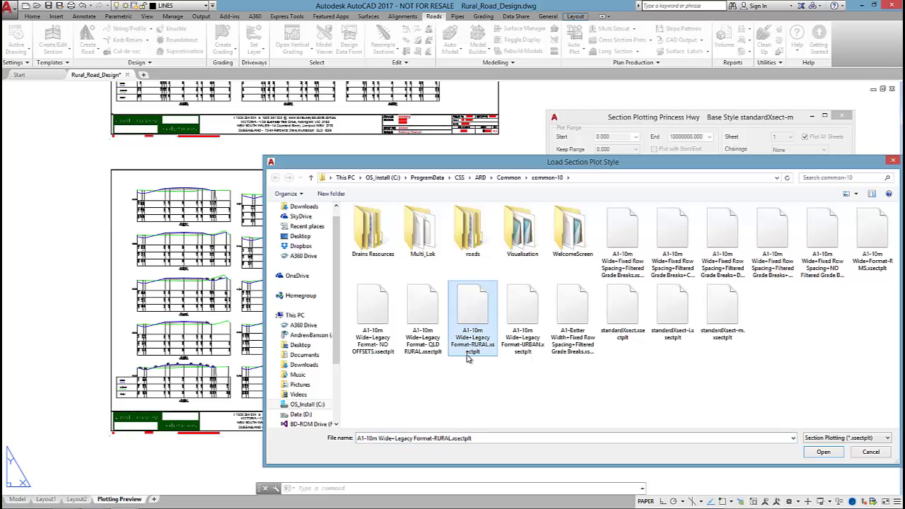
click(824, 453)
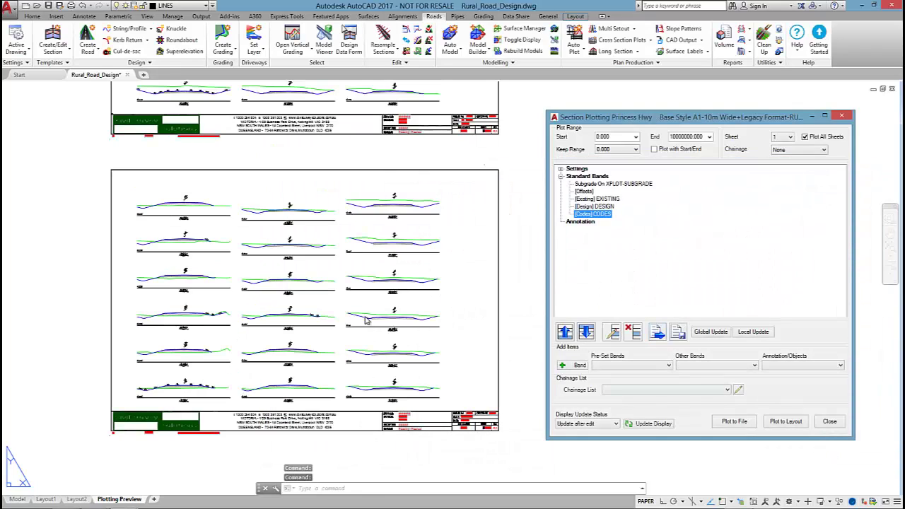
- Pan and zoom across the redrawn sheets, checking sections such as Ch 410.00 m
mouse_move(239, 283)
middle_down()
mouse_move(326, 162)
mouse_move(330, 46)
middle_up()
middle_drag(339, 457, 343, 323)
middle_drag(323, 250, 323, 325)
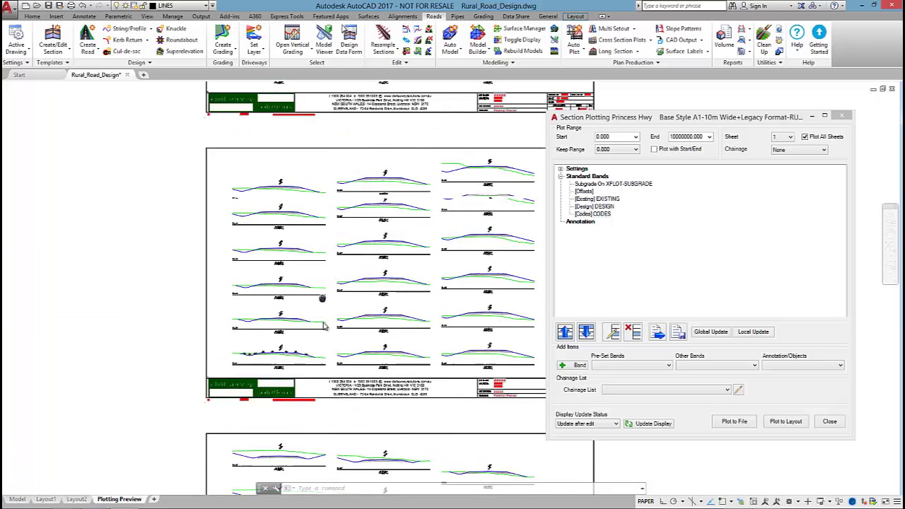
scroll(277, 212, up, 5)
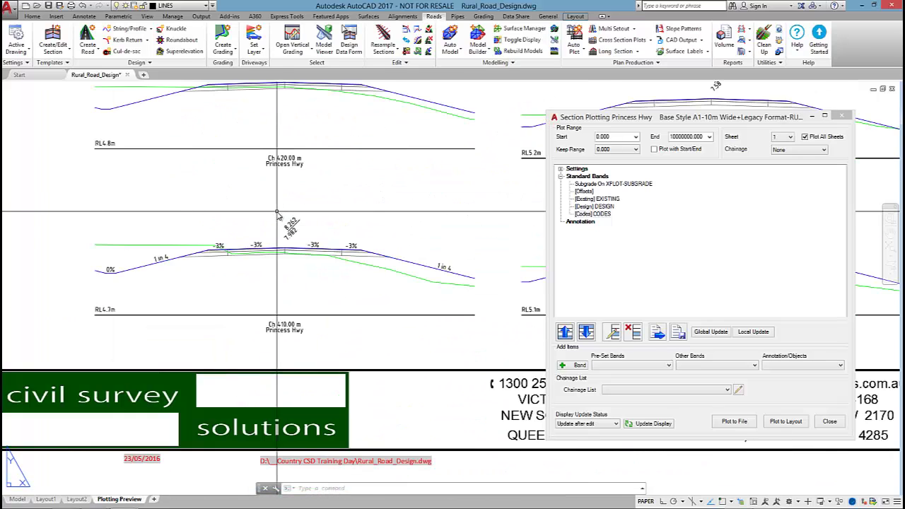
scroll(277, 212, down, 6)
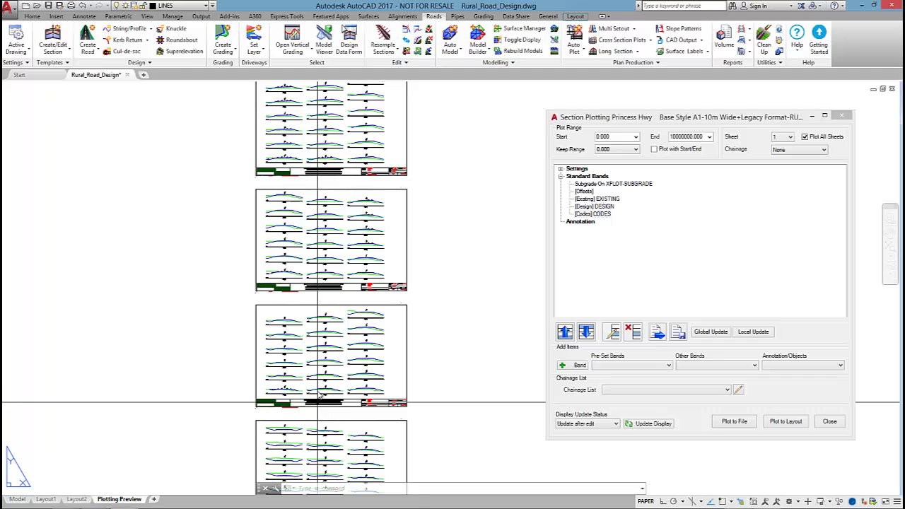
scroll(329, 313, down, 3)
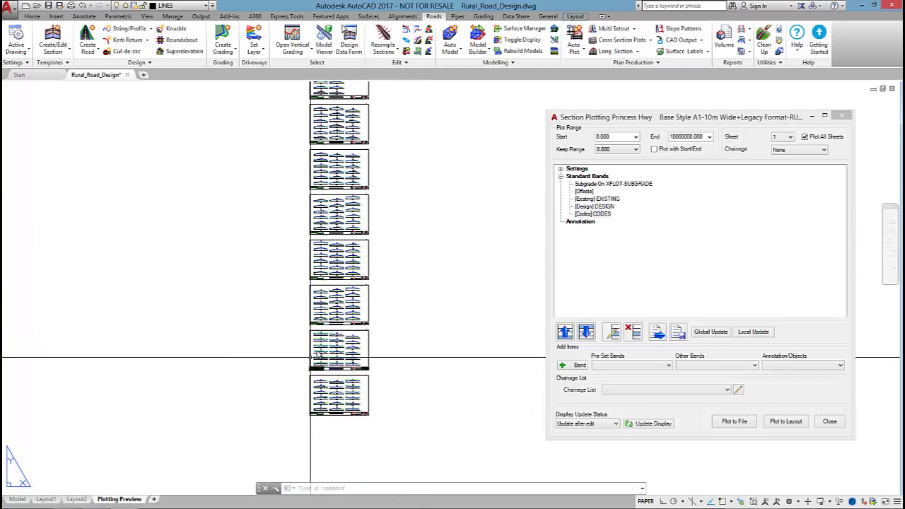
scroll(349, 288, up, 8)
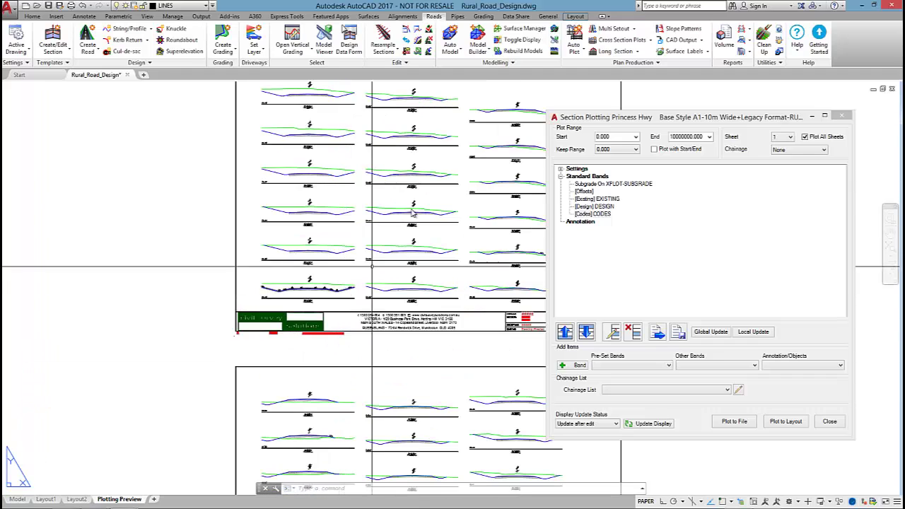
scroll(333, 364, down, 4)
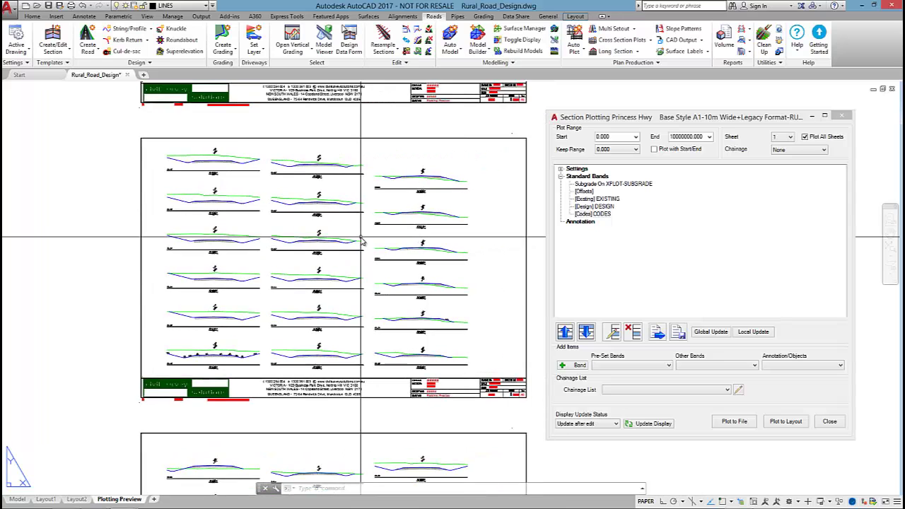
scroll(329, 401, up, 6)
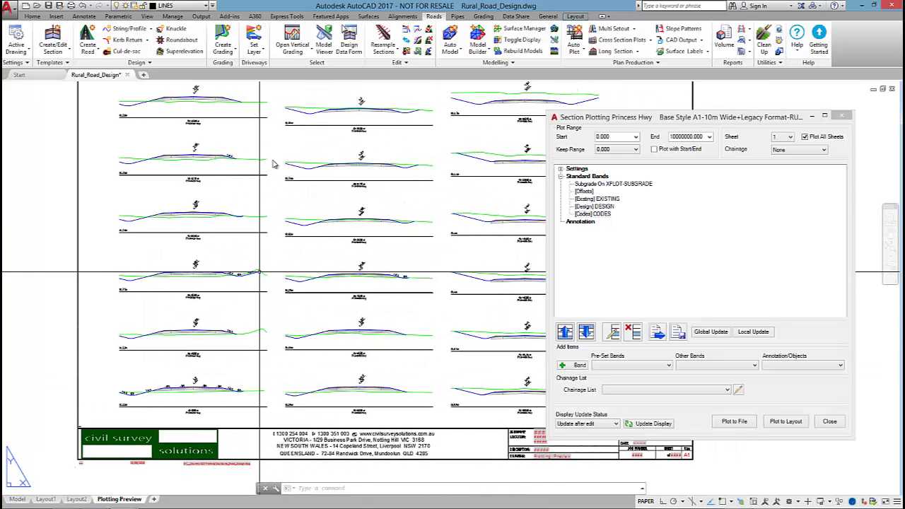
- Open Princess Hwy's vertical grading and lower the start IP of the profile
click(292, 36)
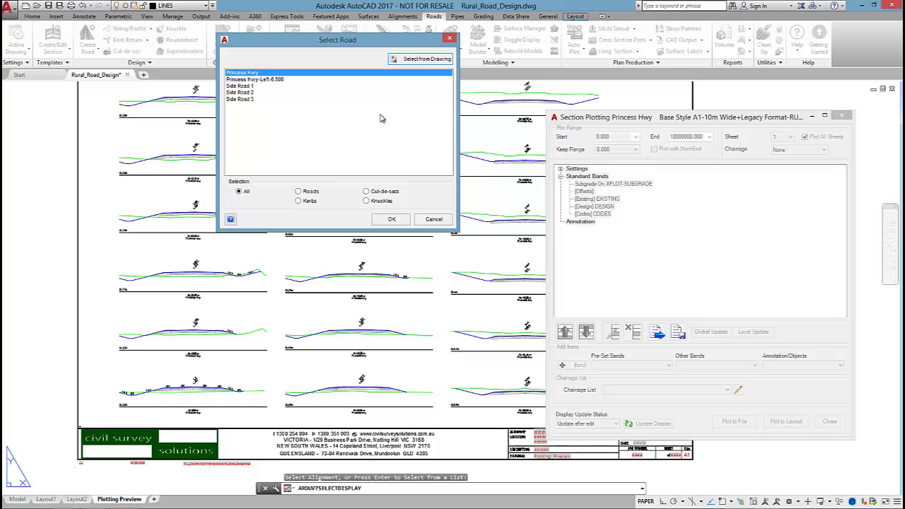
click(388, 220)
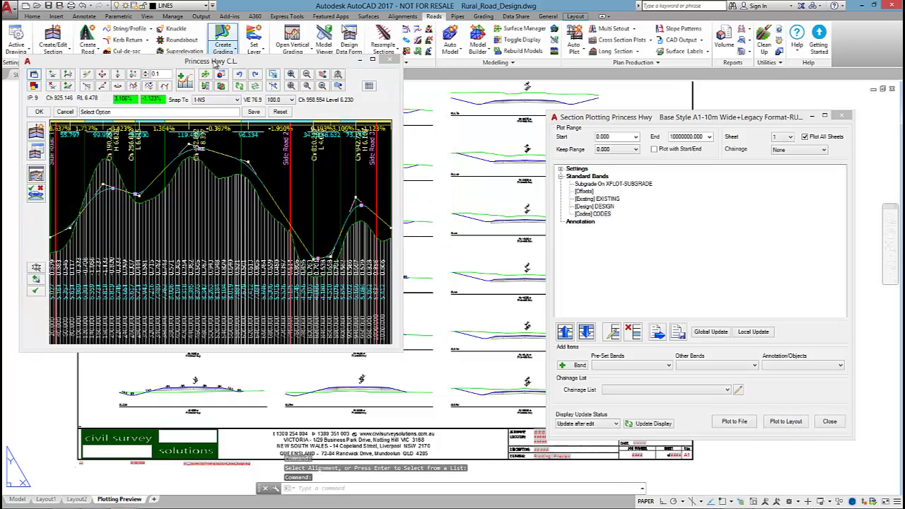
drag(214, 64, 621, 83)
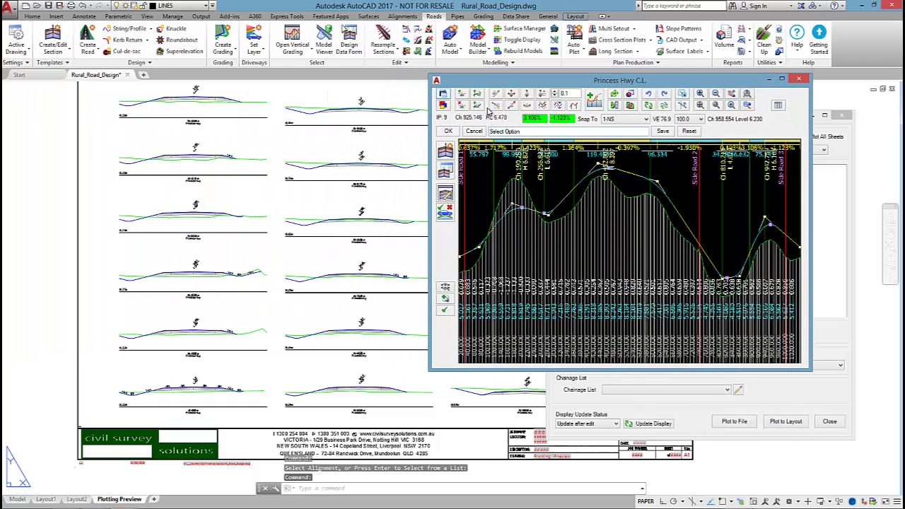
click(526, 93)
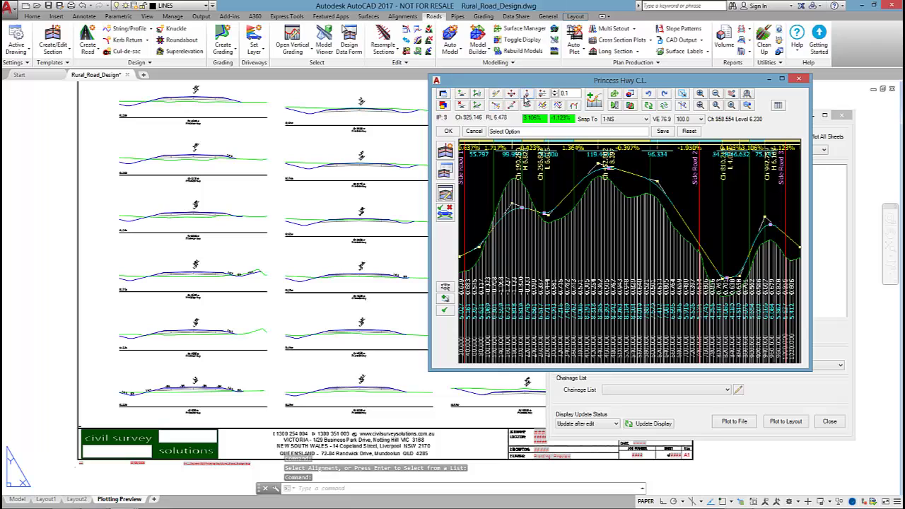
click(464, 261)
click(463, 272)
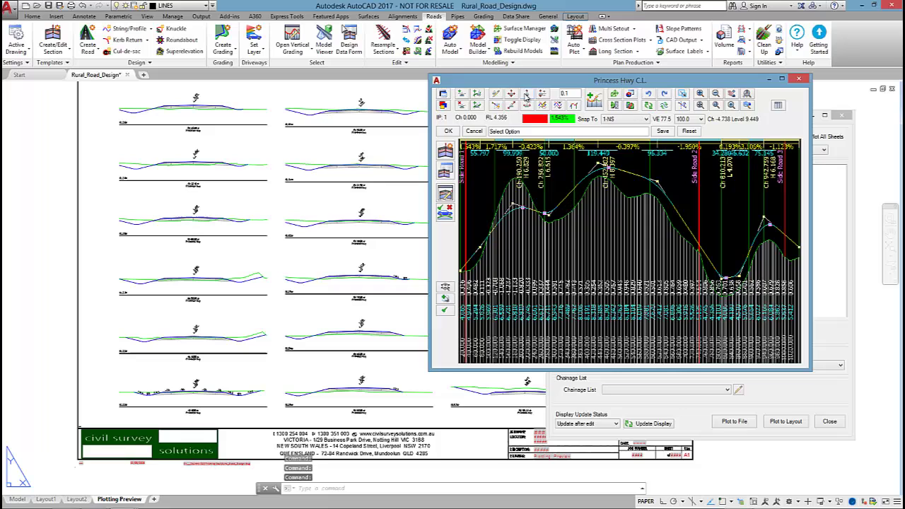
click(526, 94)
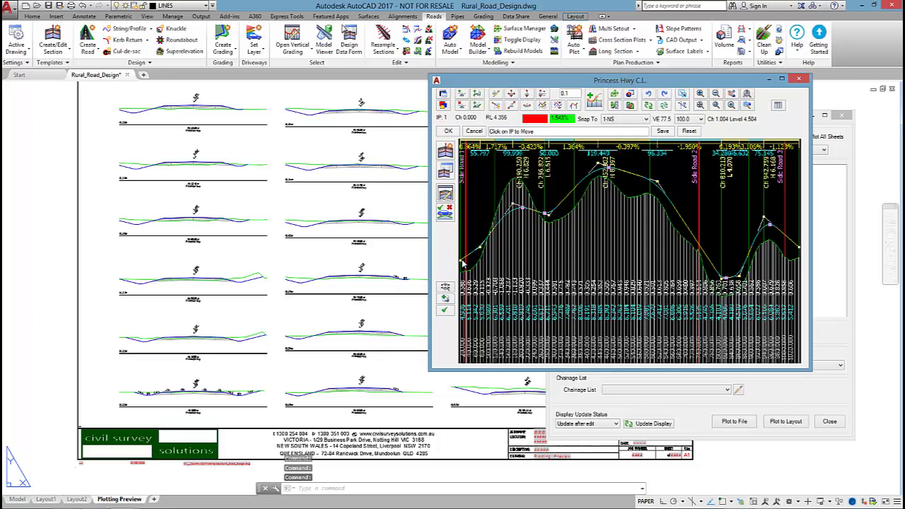
click(463, 264)
click(462, 261)
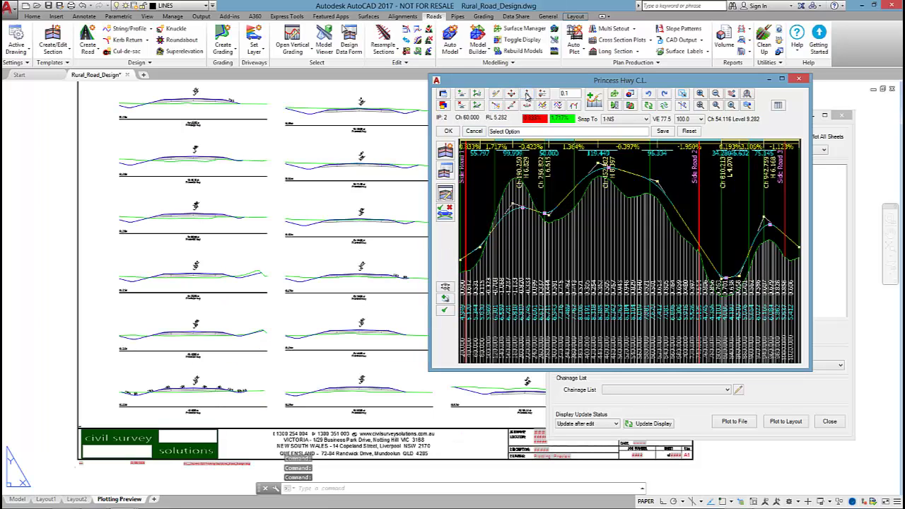
- Raise IP 2 at chainage 60 and accept the grading changes
click(526, 94)
click(480, 247)
click(480, 238)
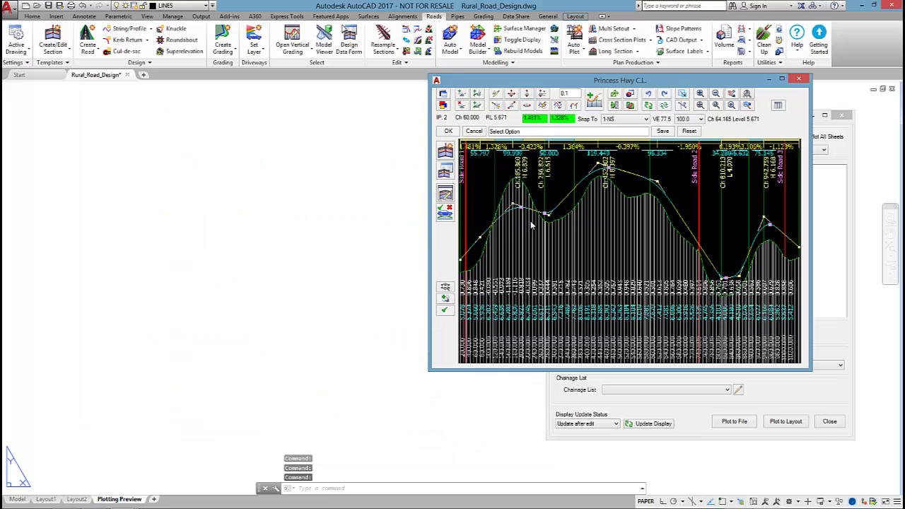
click(448, 131)
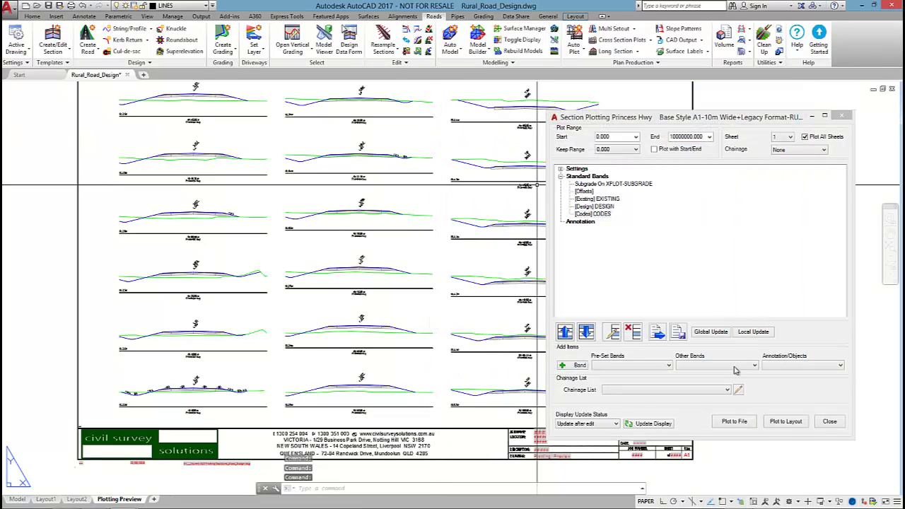
- Tick Local Update on Vertical Grading Closing, then zoom over sections Ch 0.00–20.00 m
click(753, 332)
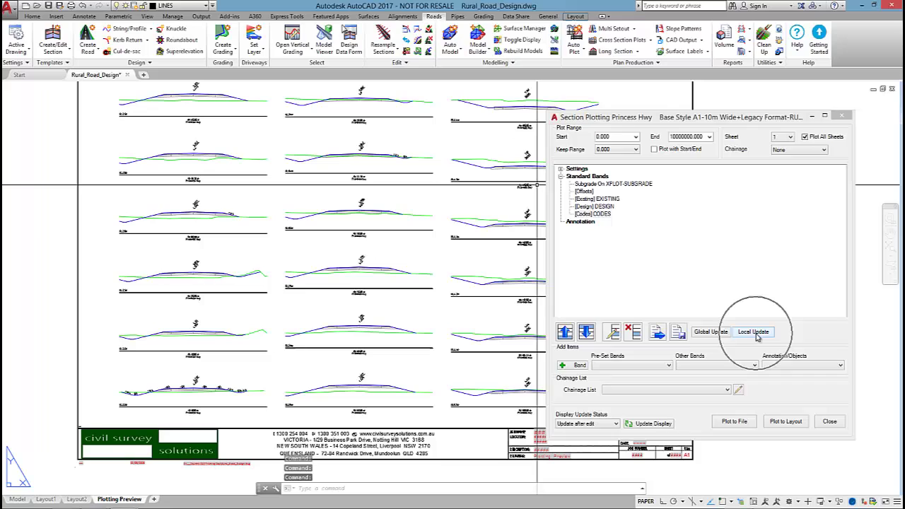
drag(206, 118, 382, 137)
click(359, 169)
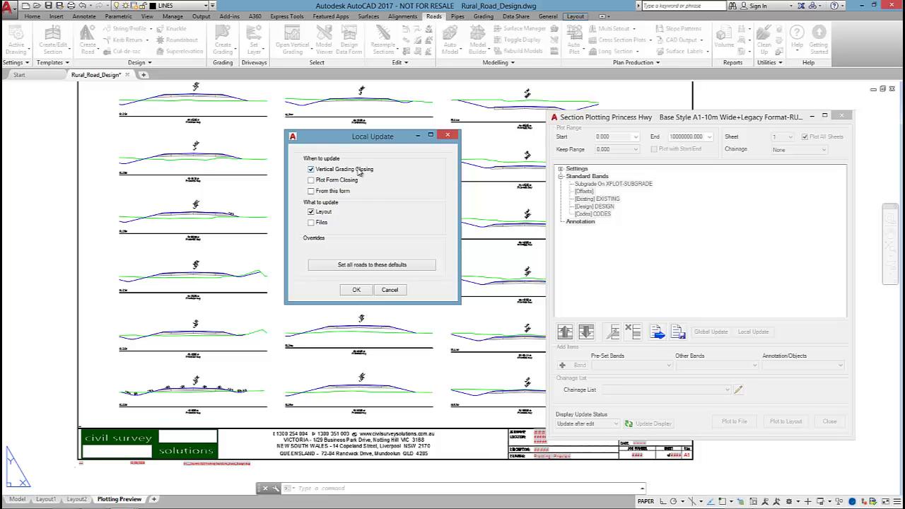
click(356, 290)
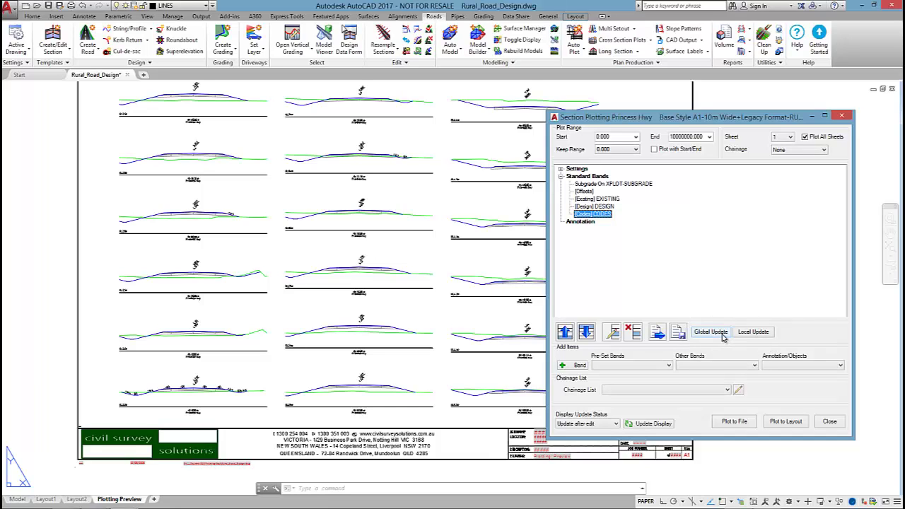
scroll(289, 332, down, 3)
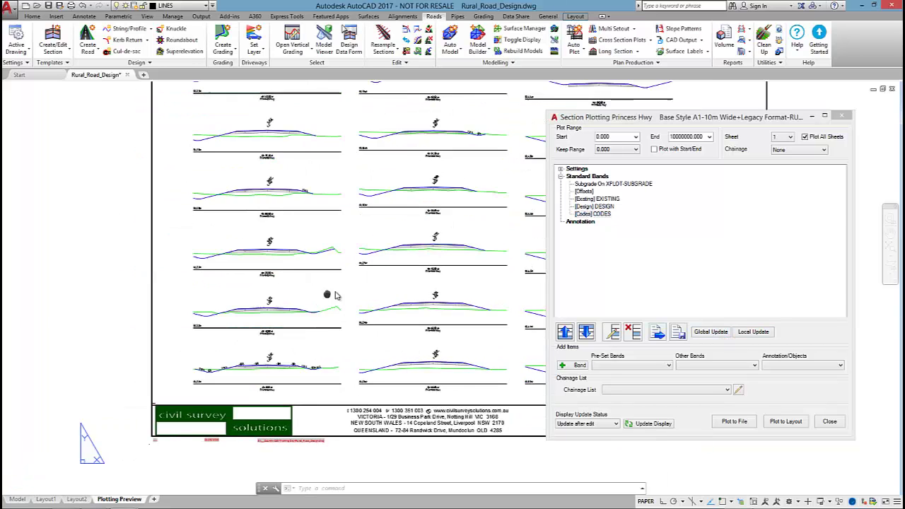
scroll(290, 332, up, 4)
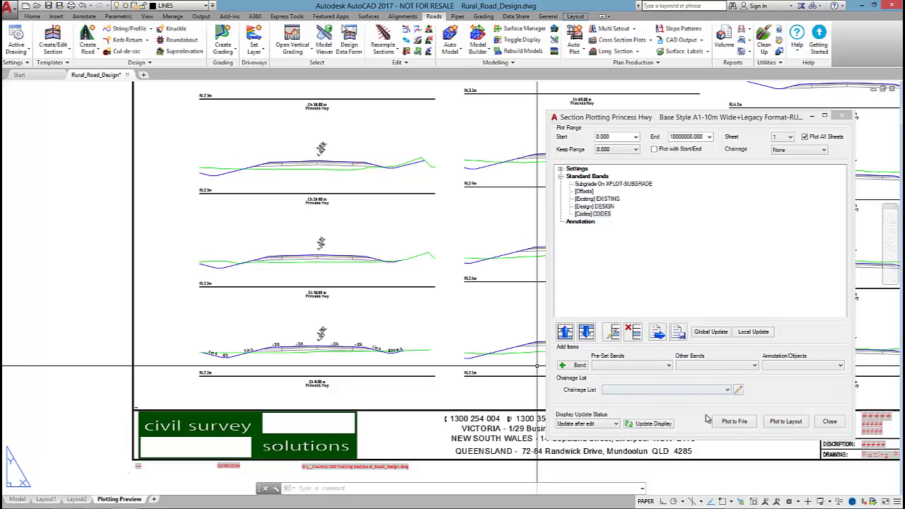
- Create a new chainage group named Andrew's in the chainage list editor
click(682, 389)
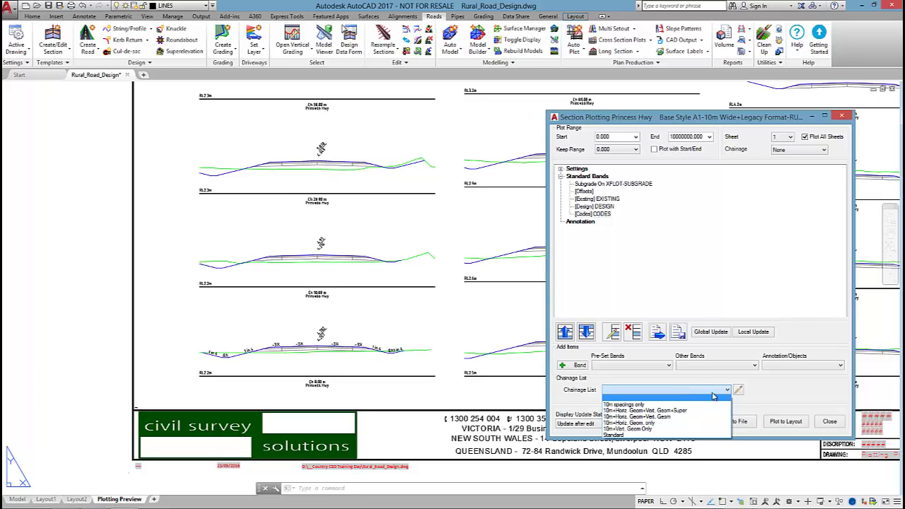
click(760, 400)
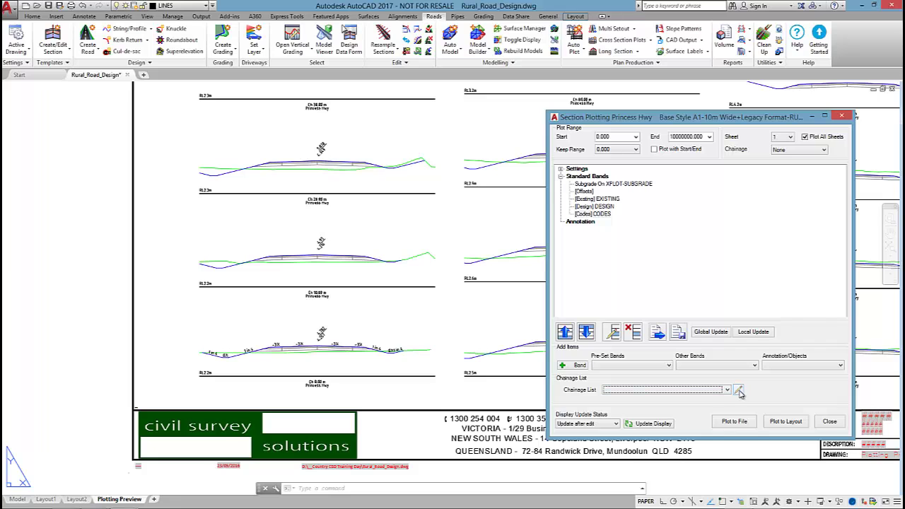
click(739, 391)
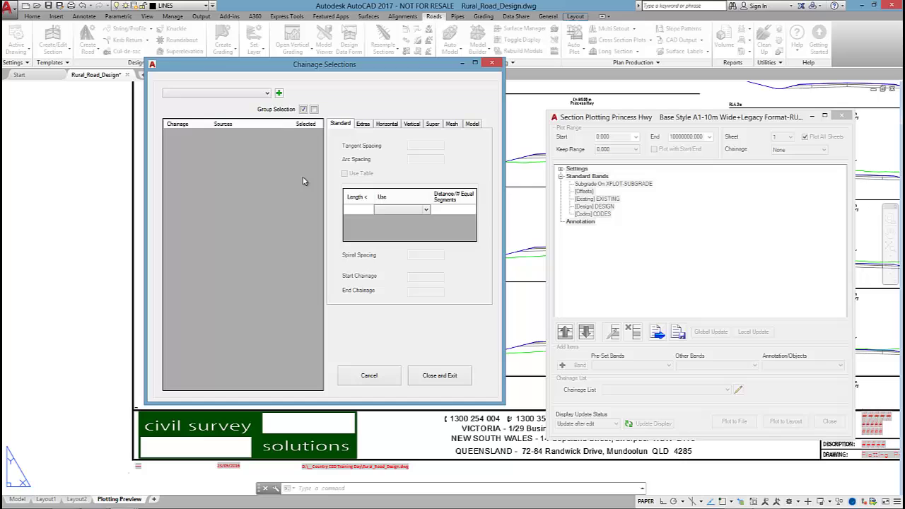
click(280, 94)
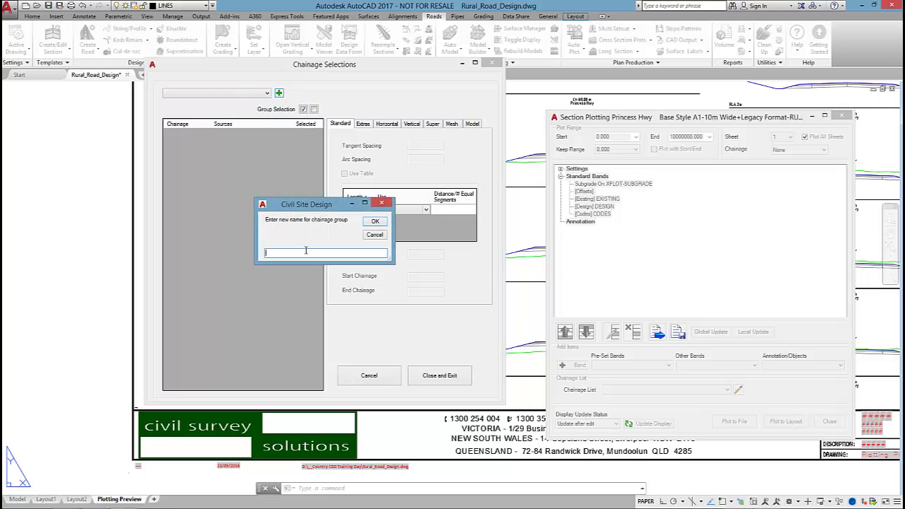
text(Andrew's 30m)
click(378, 221)
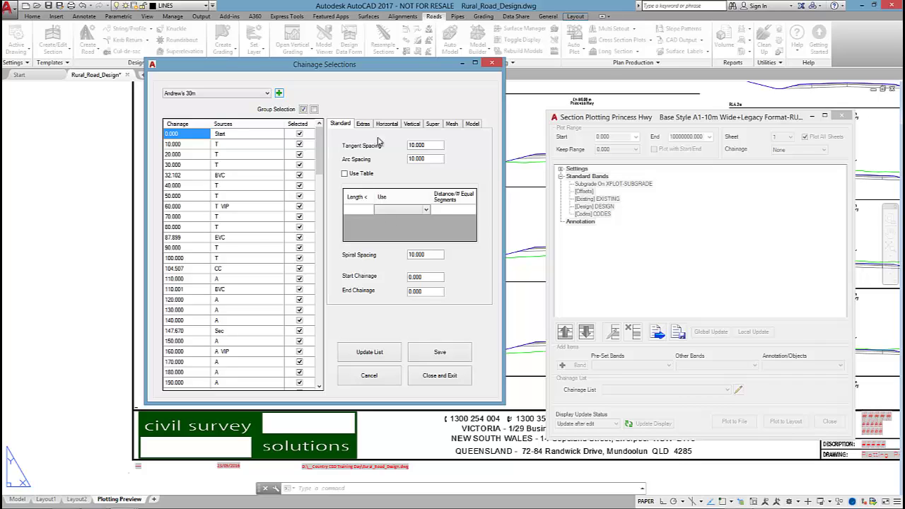
- Set Standard spacings: tangent 30, arc 15 and spiral 10, regenerating the list
double_click(433, 144)
text(30)
double_click(433, 158)
text(15)
click(375, 351)
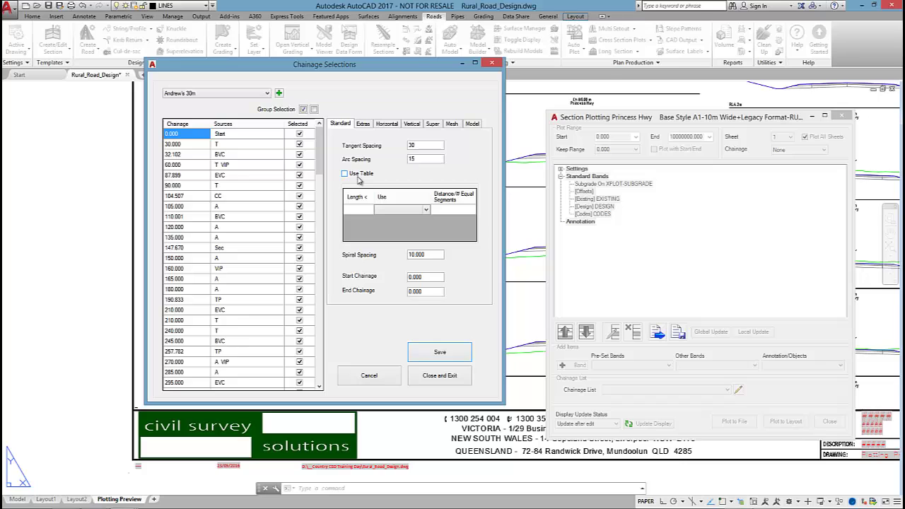
click(426, 210)
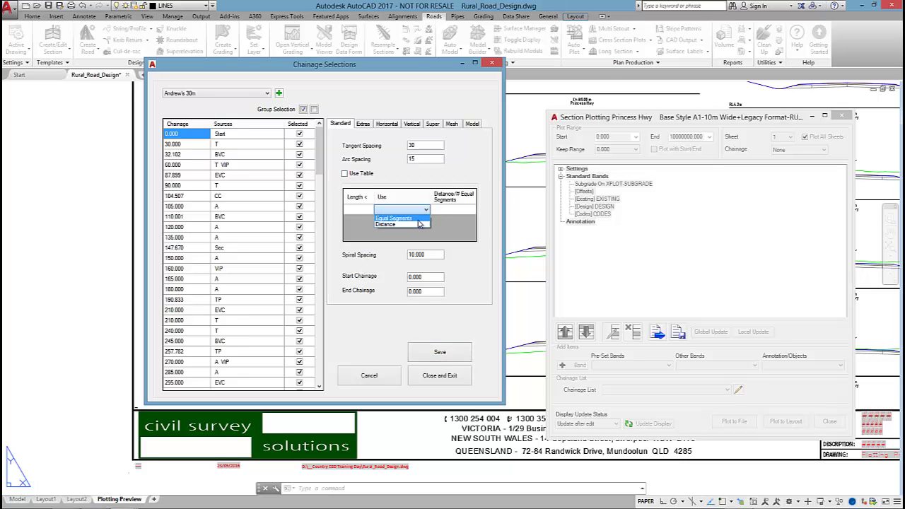
click(417, 178)
click(426, 254)
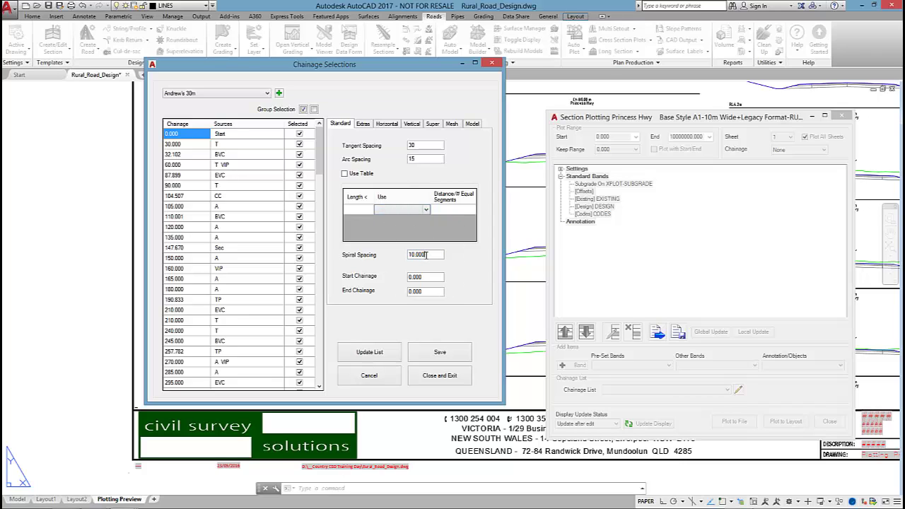
click(426, 254)
- Review the Extras, Horizontal, Vertical and Super tabs, then save Andrew's 30m and exit
click(362, 124)
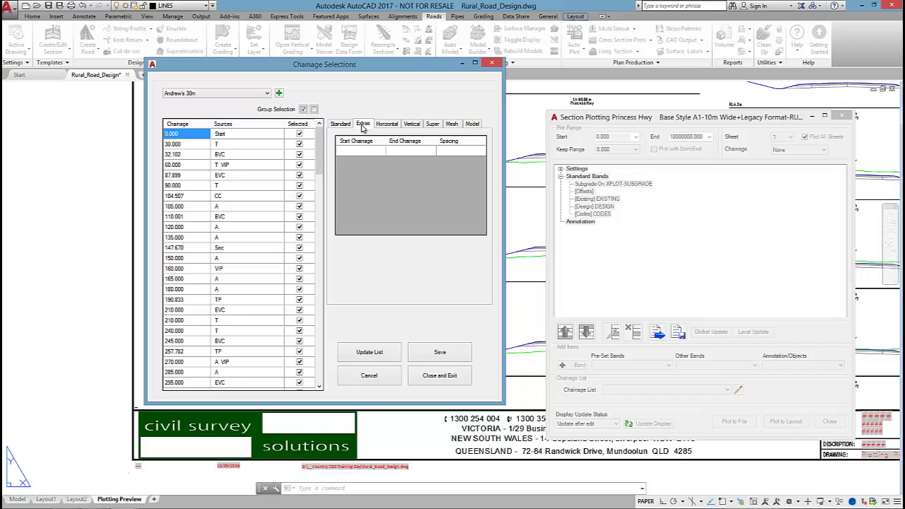
click(382, 125)
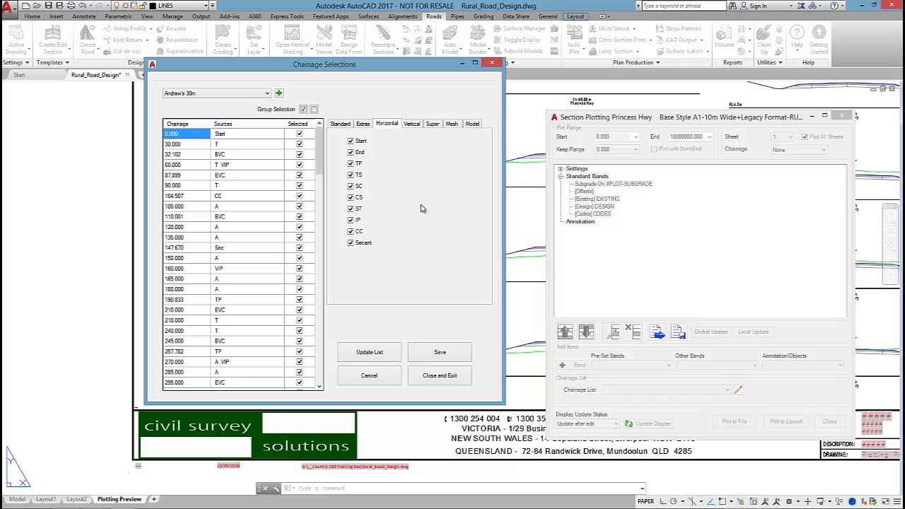
click(414, 125)
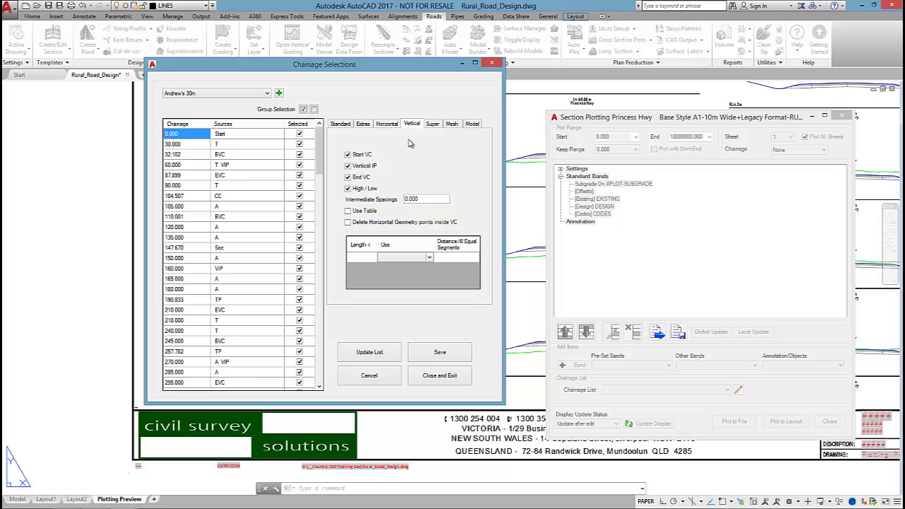
click(431, 125)
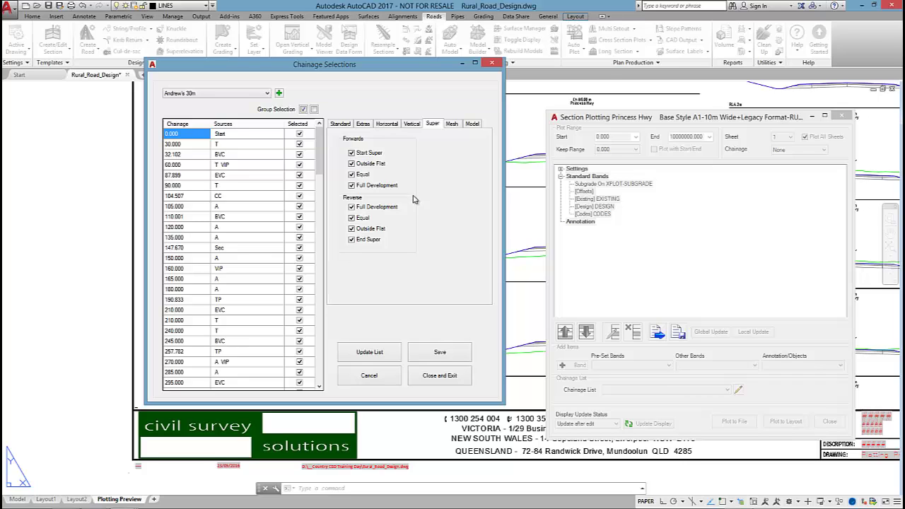
click(451, 354)
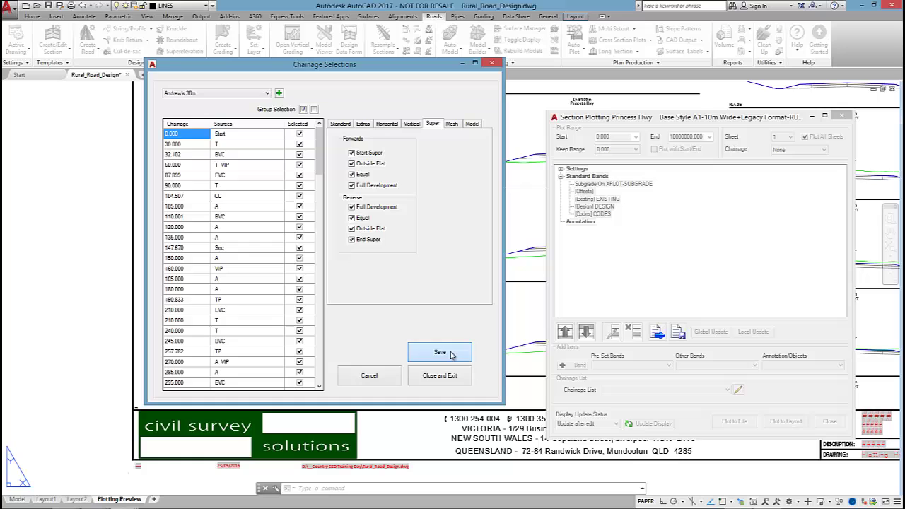
click(448, 376)
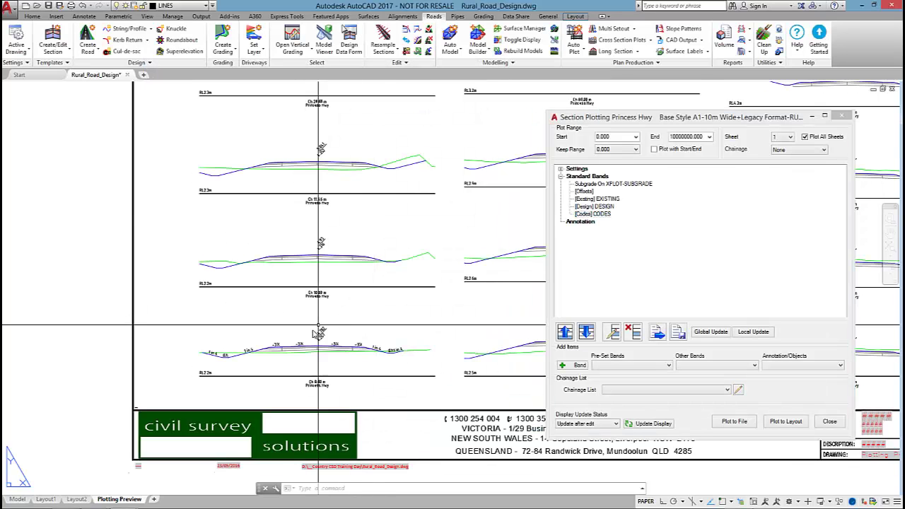
- Choose the Andrew's 30m chainage list for the Princess Hwy cross sections
scroll(318, 345, up, 2)
scroll(306, 351, down, 5)
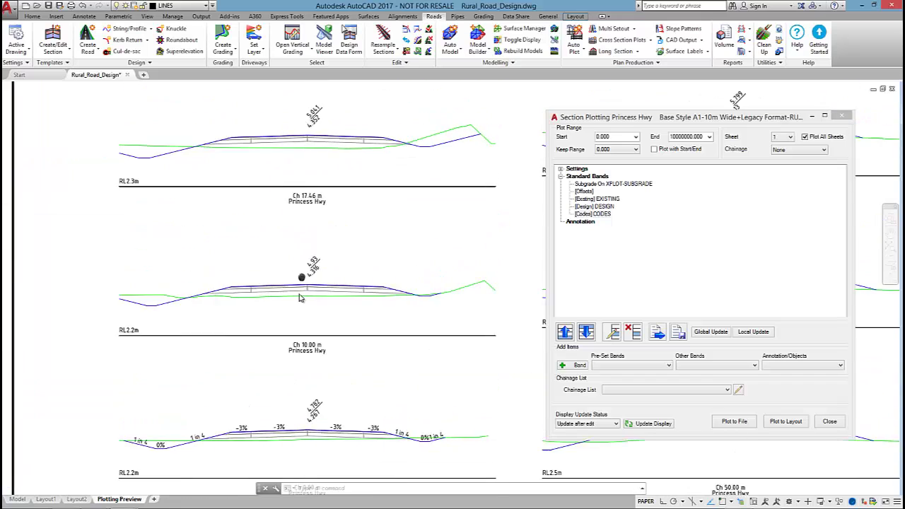
scroll(311, 297, down, 2)
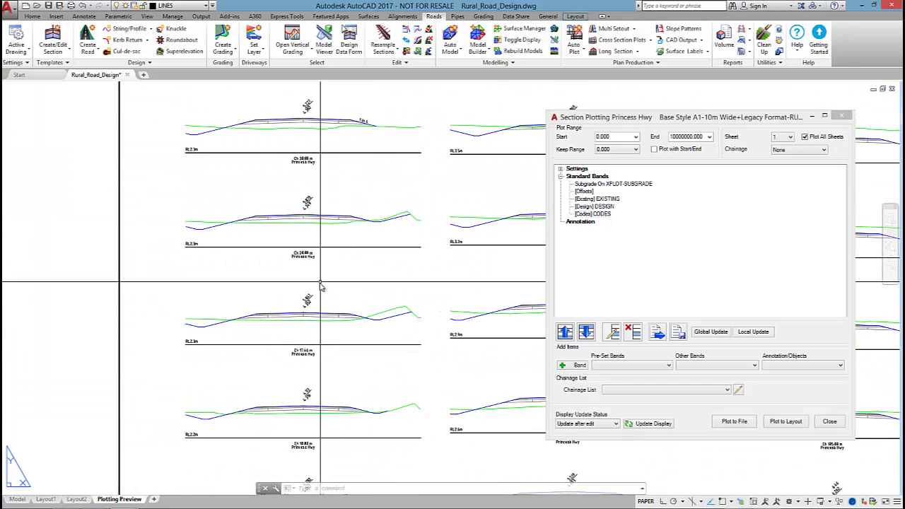
scroll(311, 283, up, 3)
scroll(338, 288, down, 4)
scroll(338, 288, up, 4)
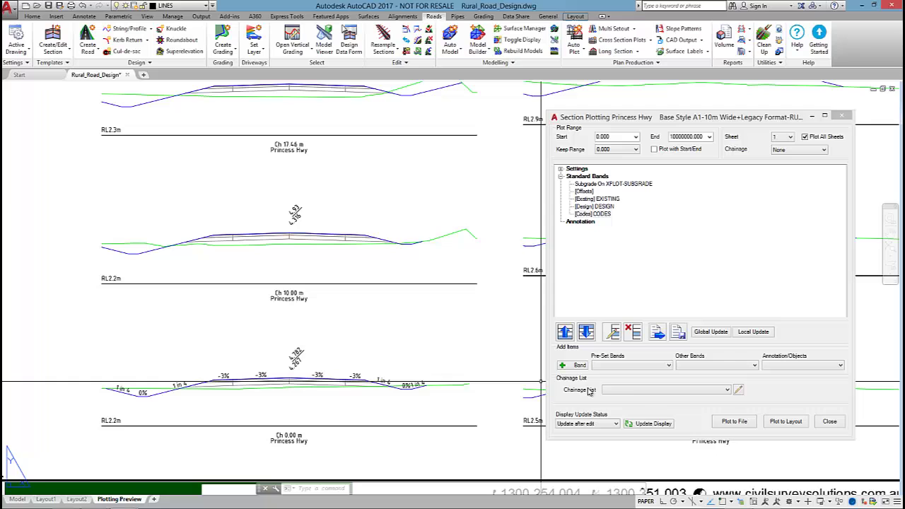
click(631, 389)
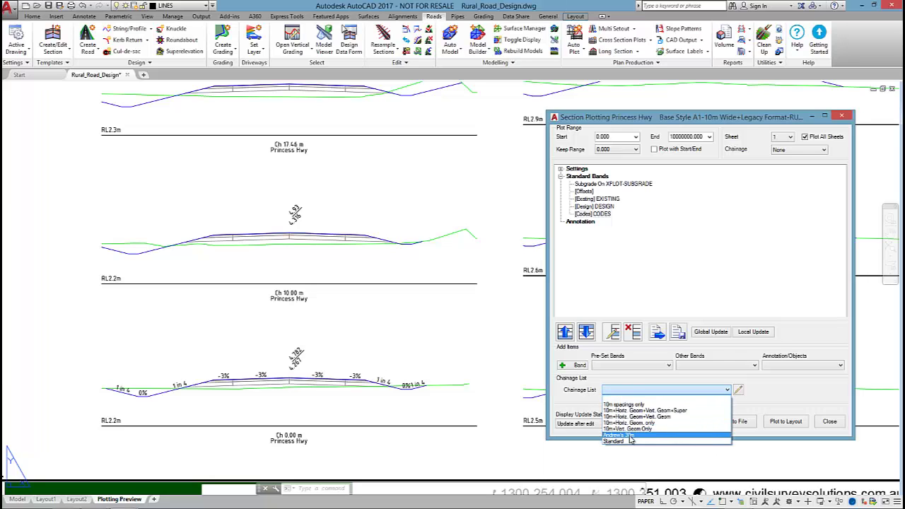
click(630, 435)
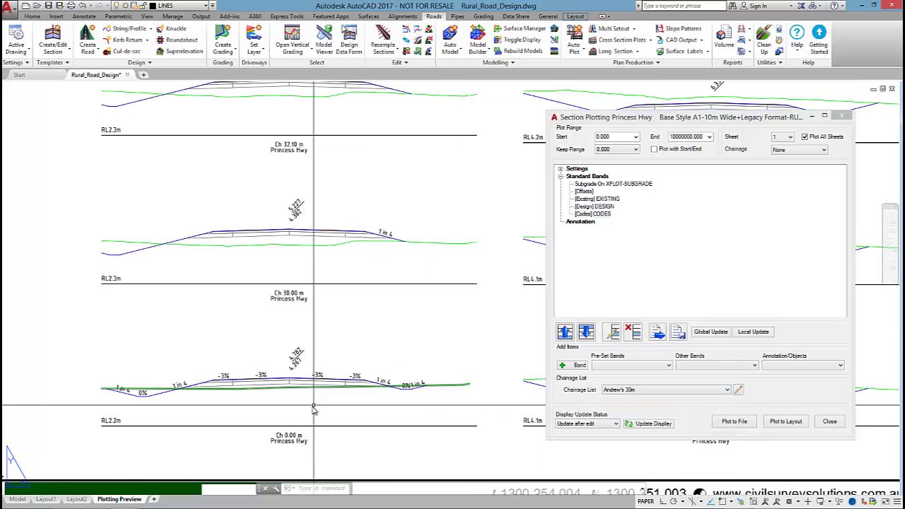
- Plot the sections to layouts and browse sheets Xsect-Princess Hwy-3, -2 and -1
middle_drag(309, 248, 319, 322)
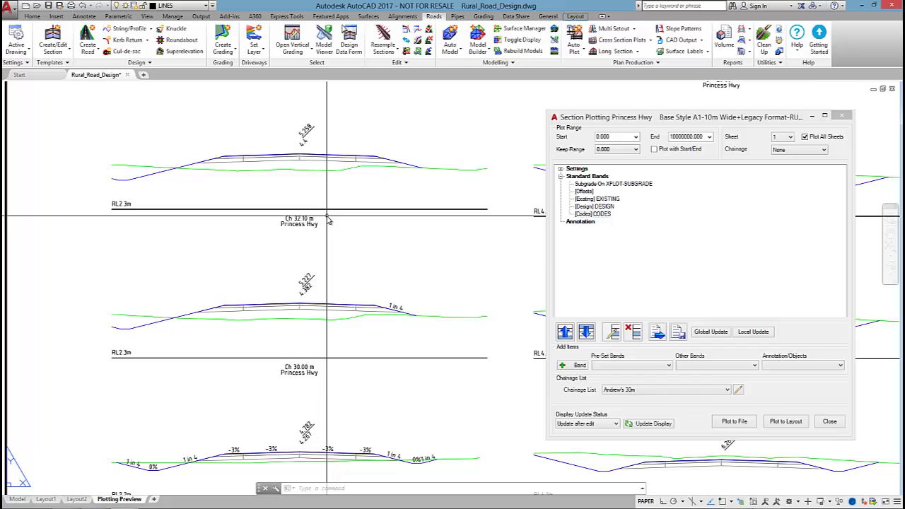
scroll(327, 219, down, 6)
scroll(404, 241, up, 3)
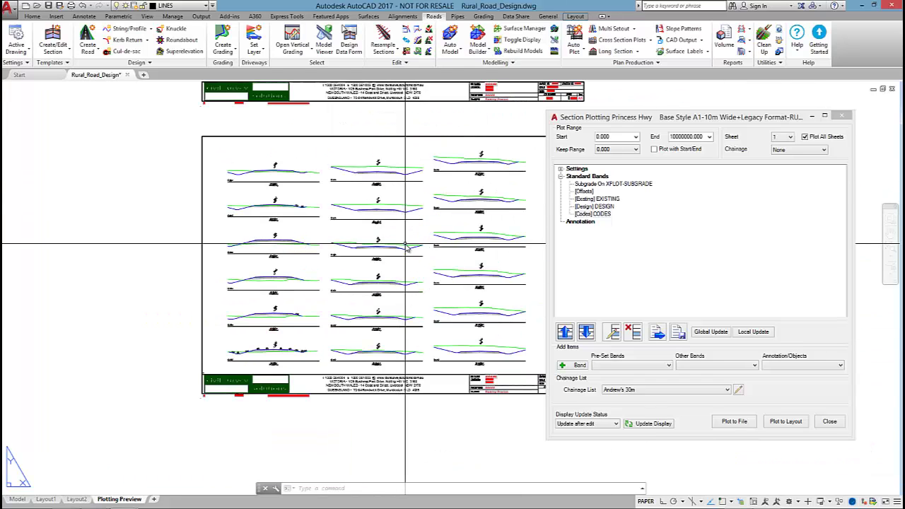
click(800, 423)
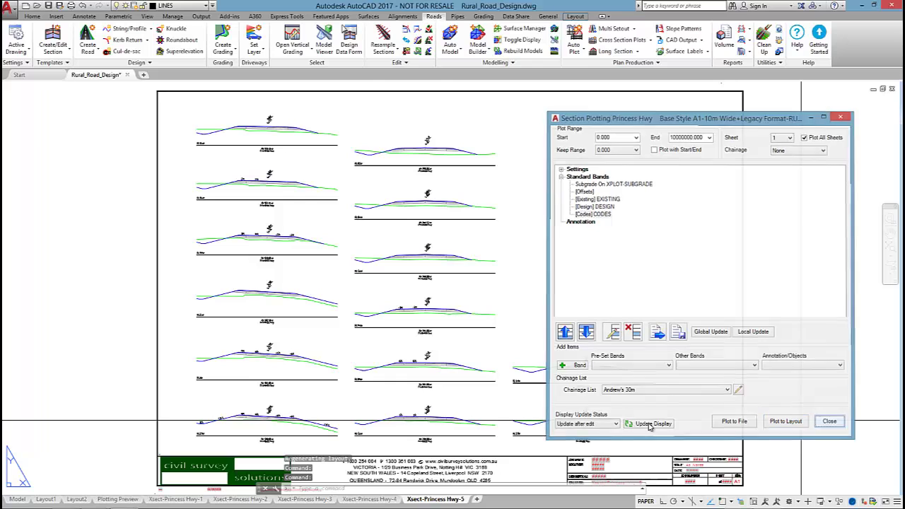
click(305, 499)
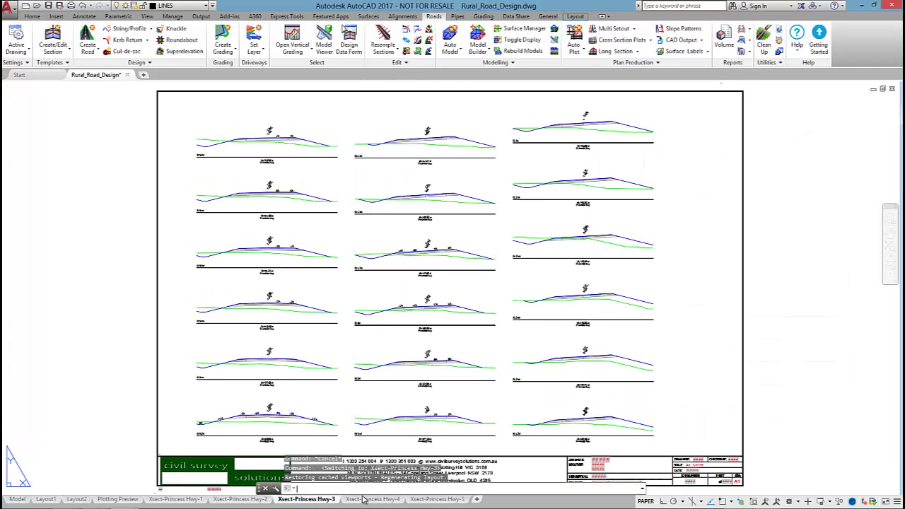
click(241, 499)
click(185, 499)
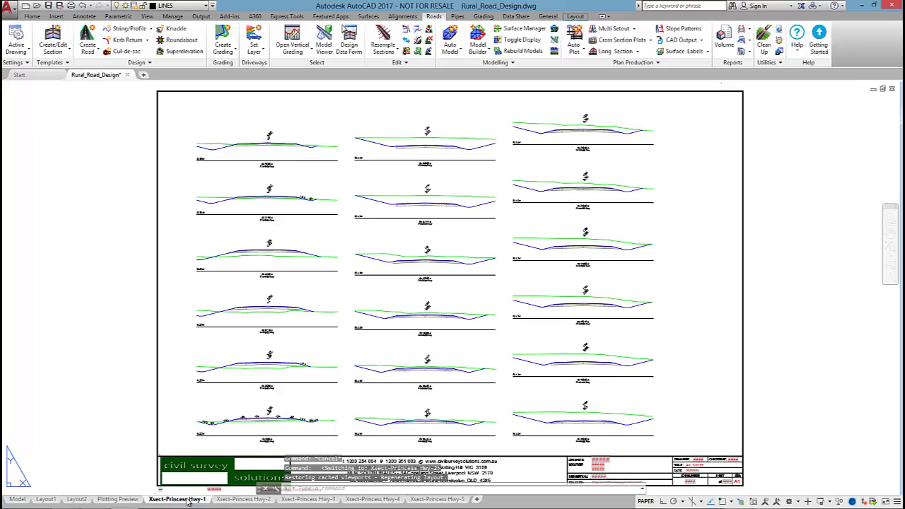
middle_drag(308, 269, 311, 250)
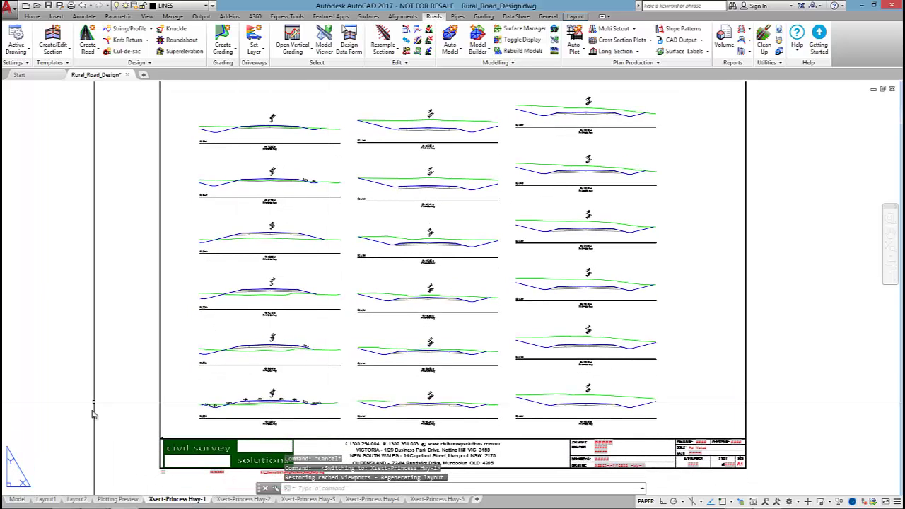
- Back in model space, start a long-section plot on the Princess Hwy alignment
click(18, 499)
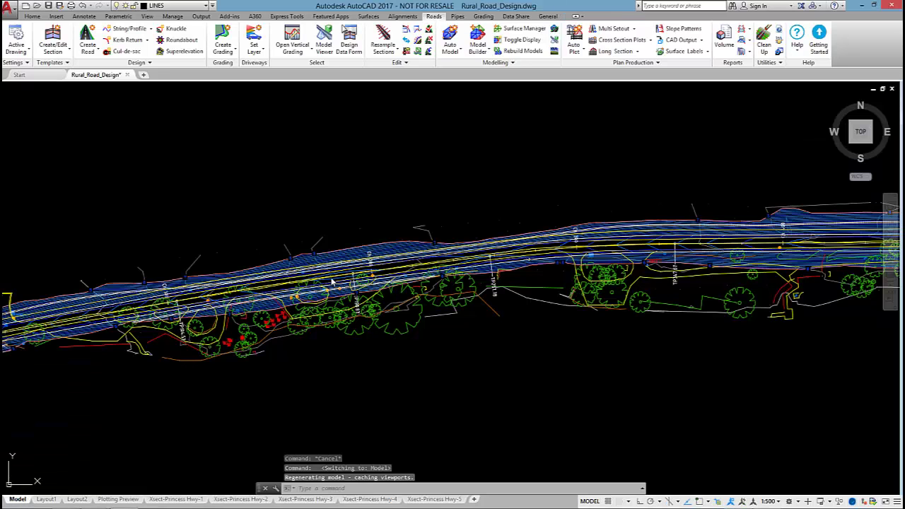
middle_drag(315, 194, 491, 165)
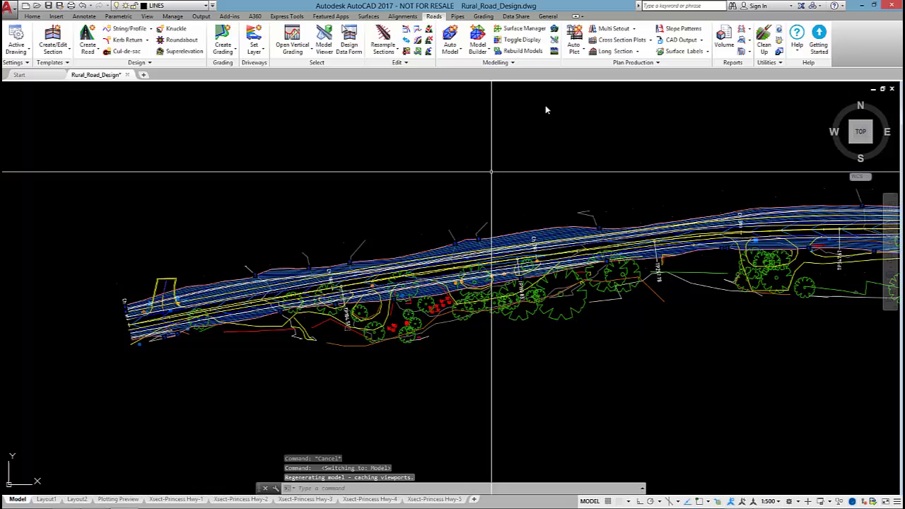
click(613, 55)
click(523, 263)
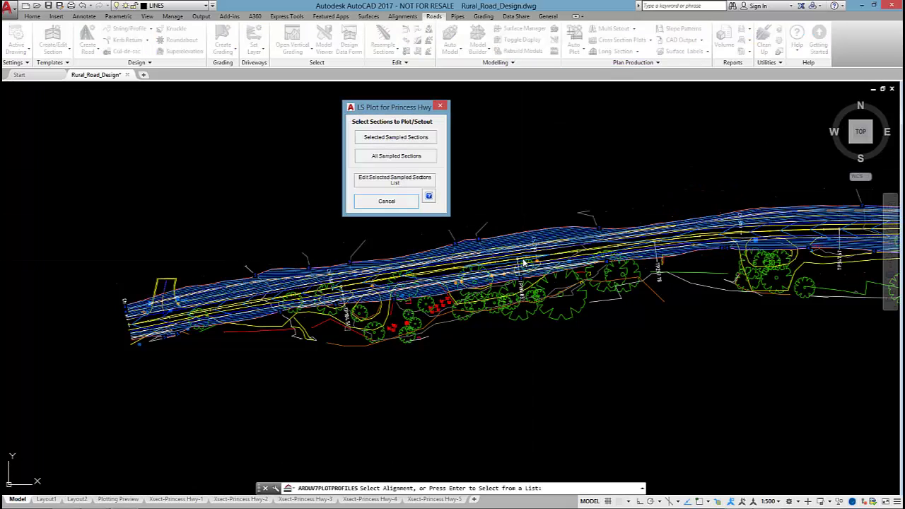
drag(386, 107, 408, 140)
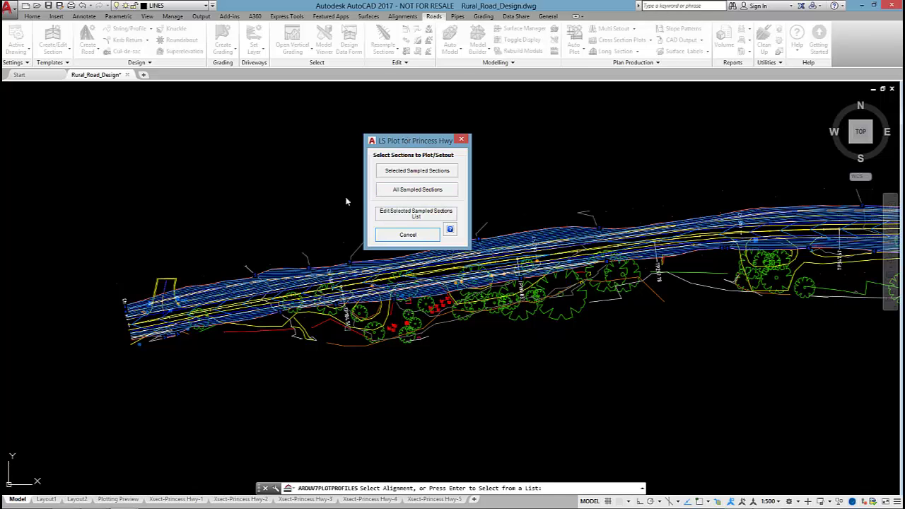
- Select sampled sections for chainages 0 to 104.507 and plot only the selected ones
click(420, 213)
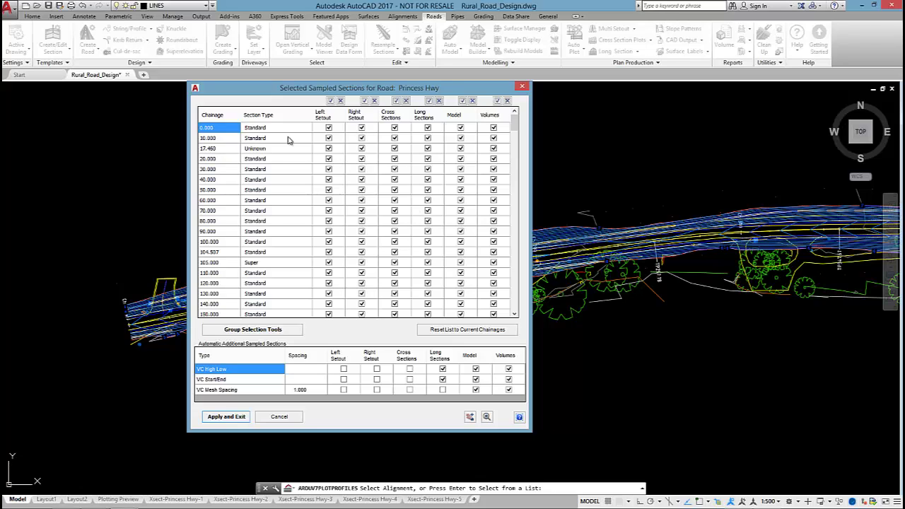
drag(423, 133, 413, 252)
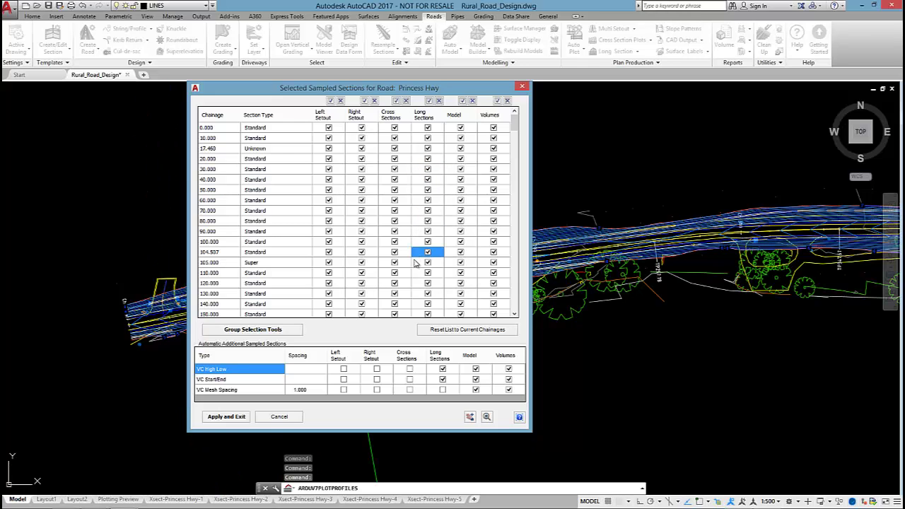
click(240, 416)
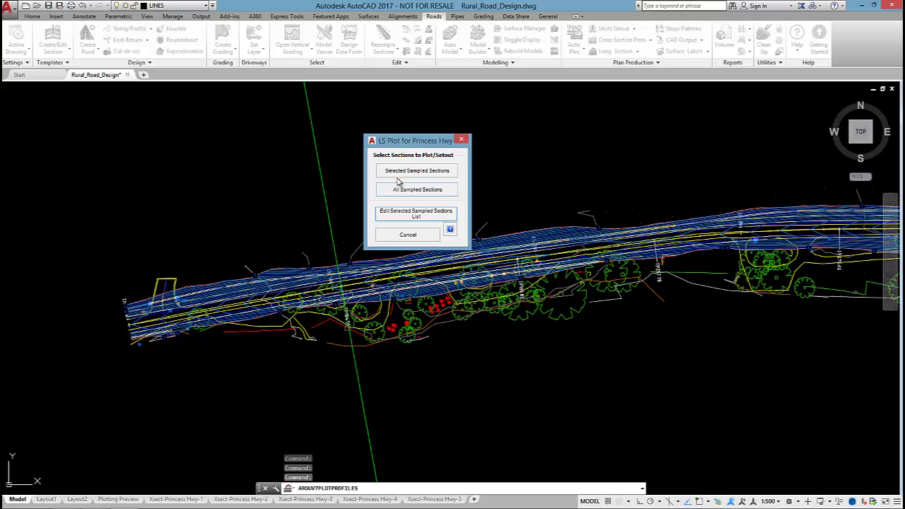
click(402, 172)
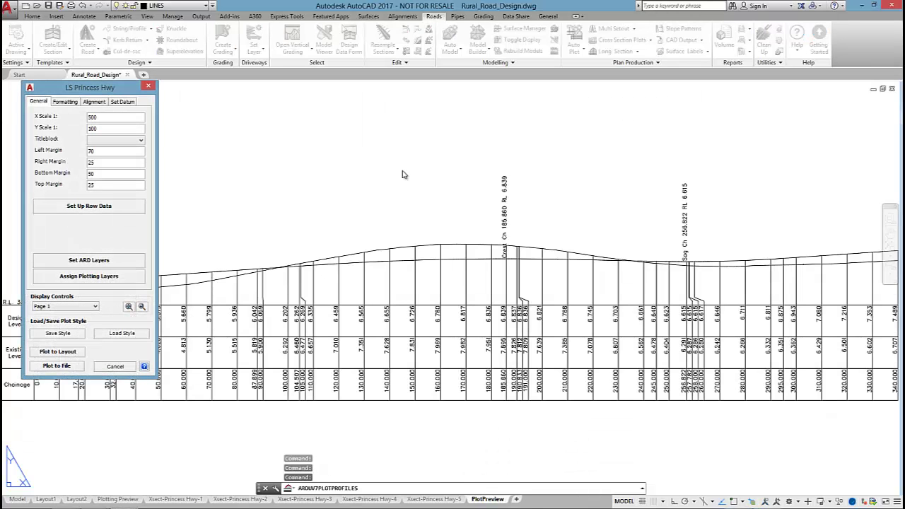
- Load the A1-2014-x500-y100.lpl7 long-section plot style
click(140, 336)
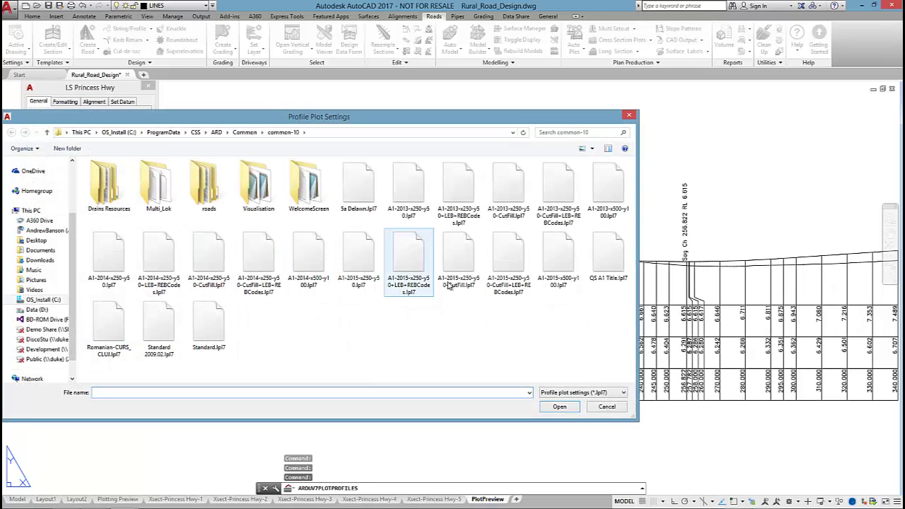
click(302, 260)
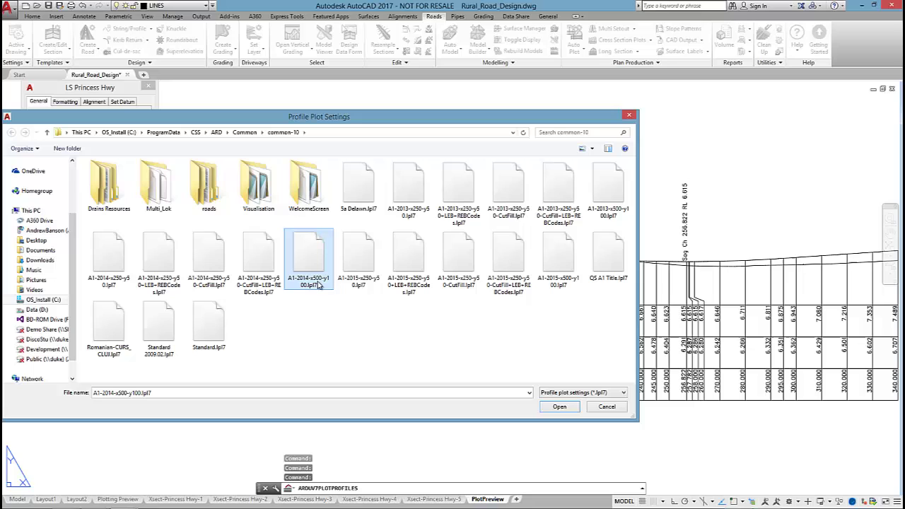
click(558, 407)
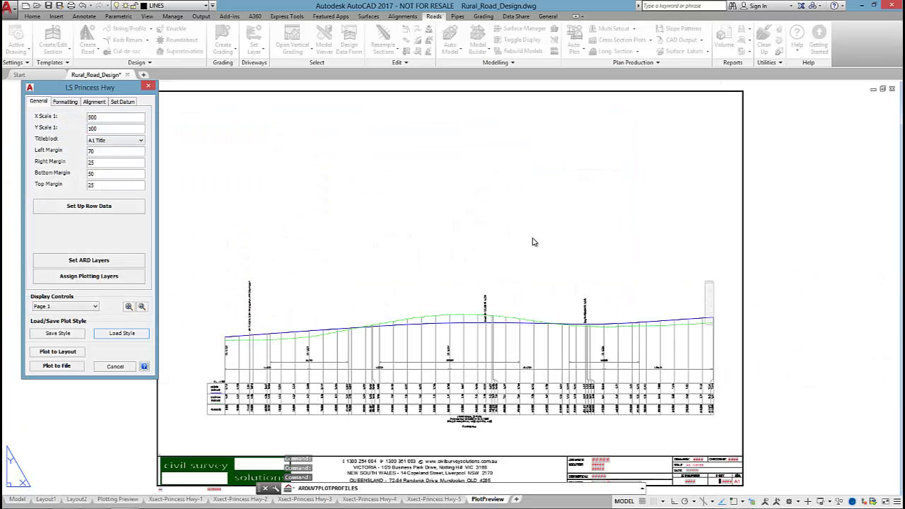
- Zoom around the plot preview, then escape back to the LS Princess Hwy settings
click(141, 306)
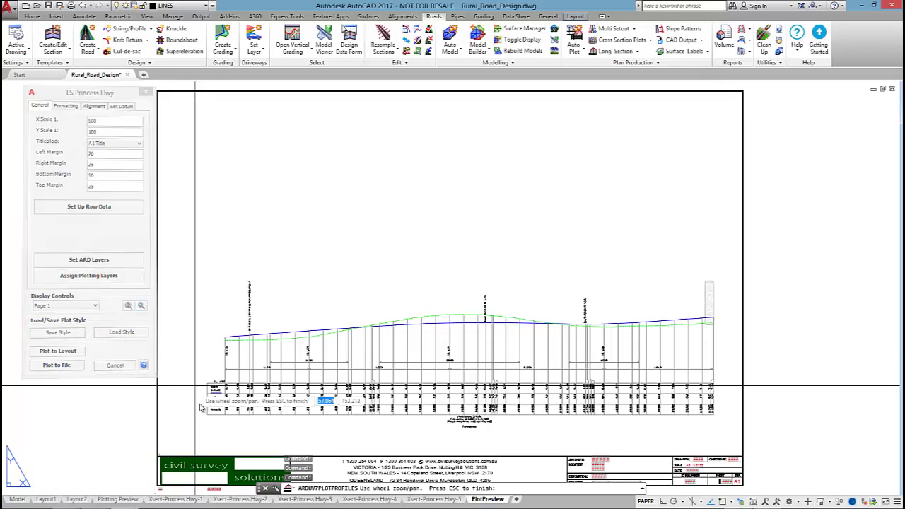
scroll(200, 408, up, 5)
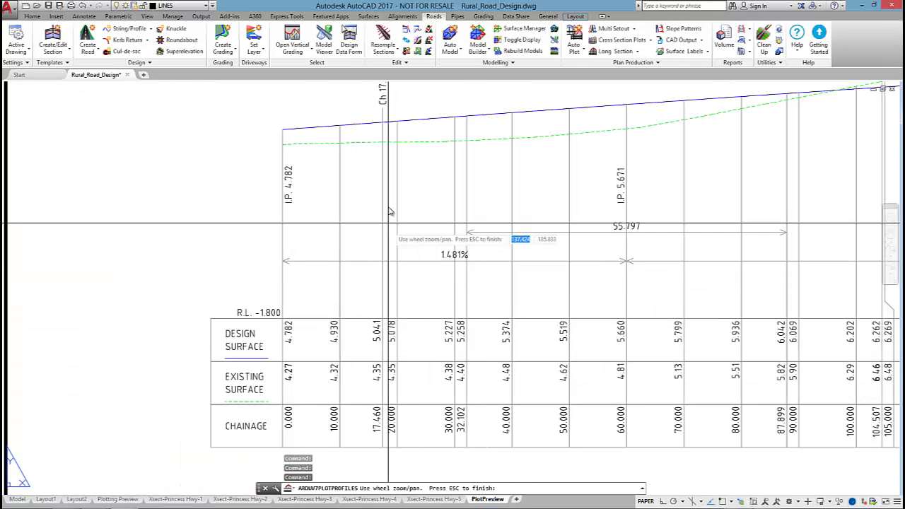
scroll(393, 206, down, 1)
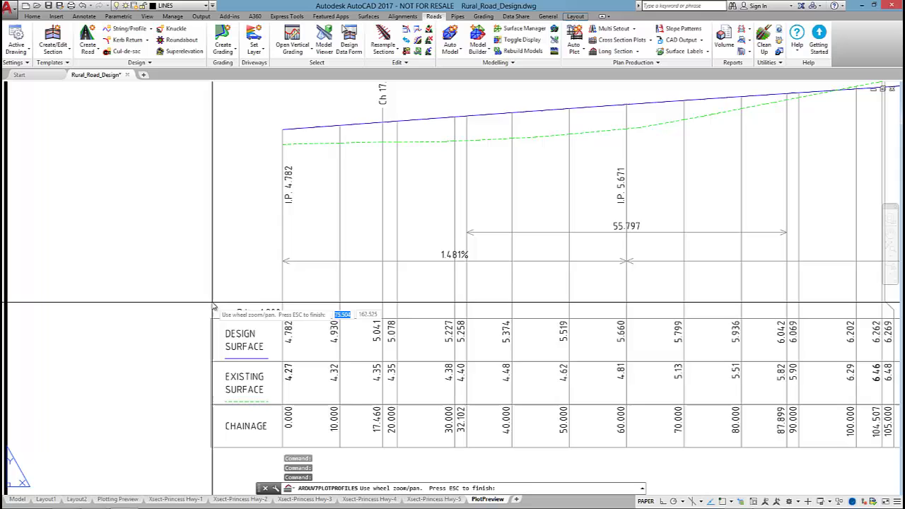
scroll(212, 283, up, 1)
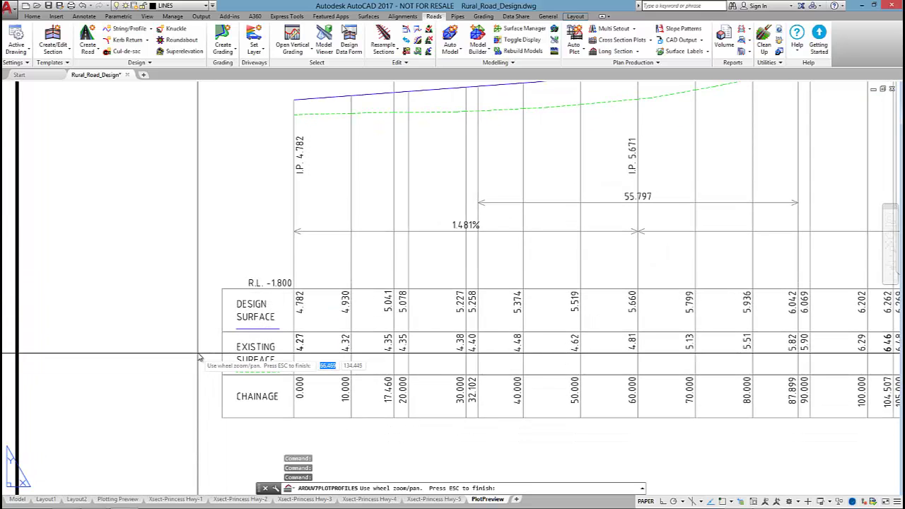
scroll(198, 354, down, 5)
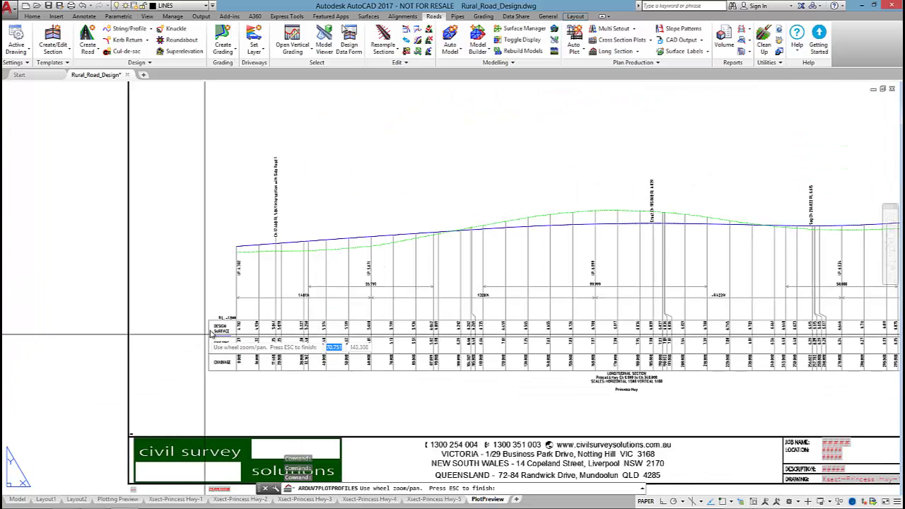
scroll(477, 256, up, 3)
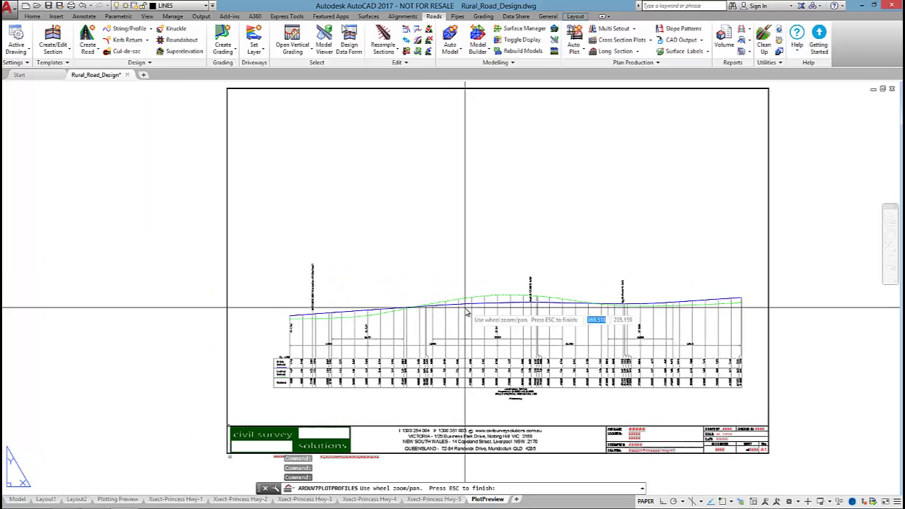
key(Escape)
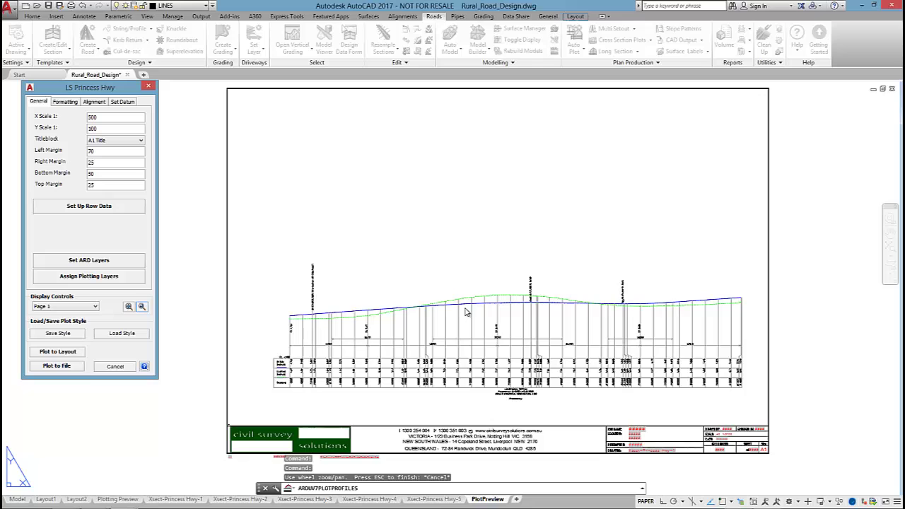
- Open the row data setup and add a Horizontal Geometry band
click(106, 205)
click(106, 206)
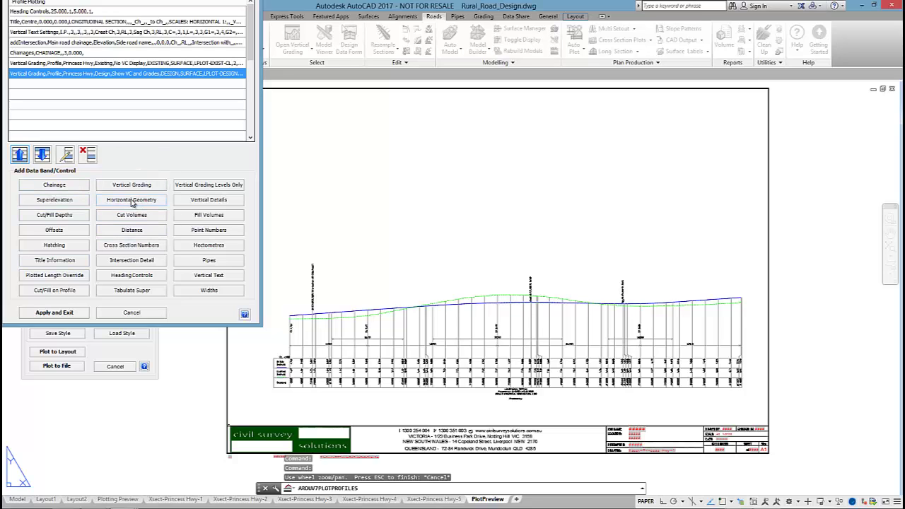
click(131, 201)
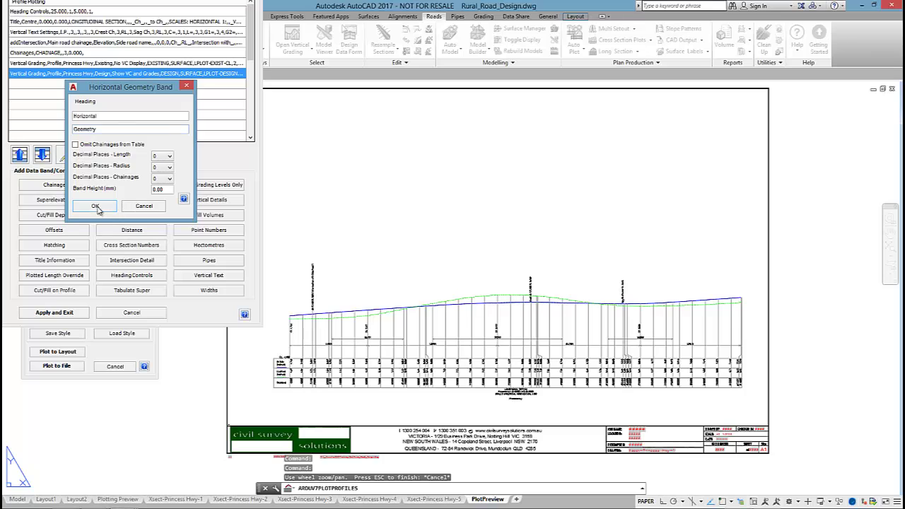
click(95, 206)
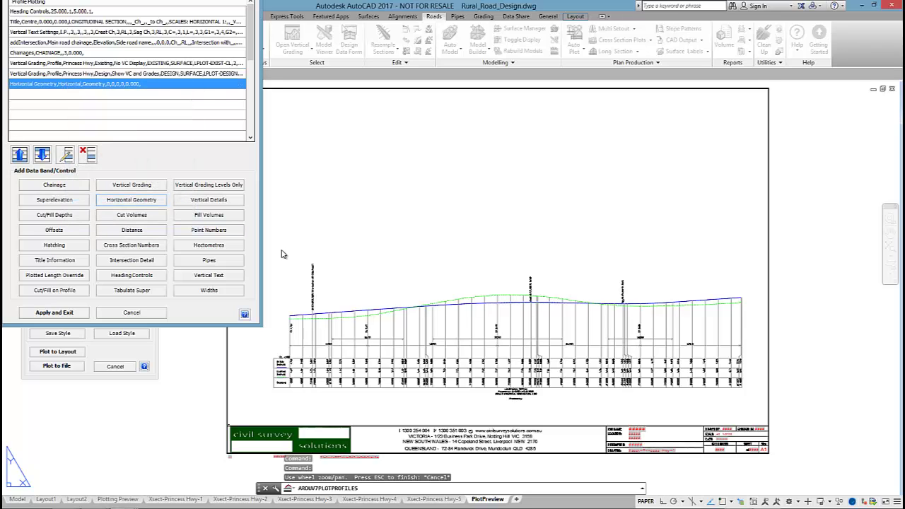
- Add a Cut/Fill Depths band based on Princess Hwy and a default Superelevation band
click(65, 218)
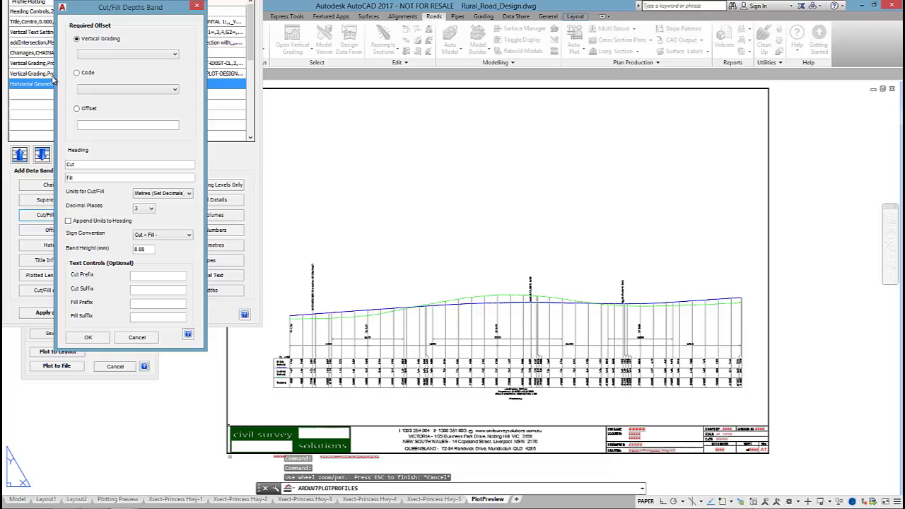
click(110, 57)
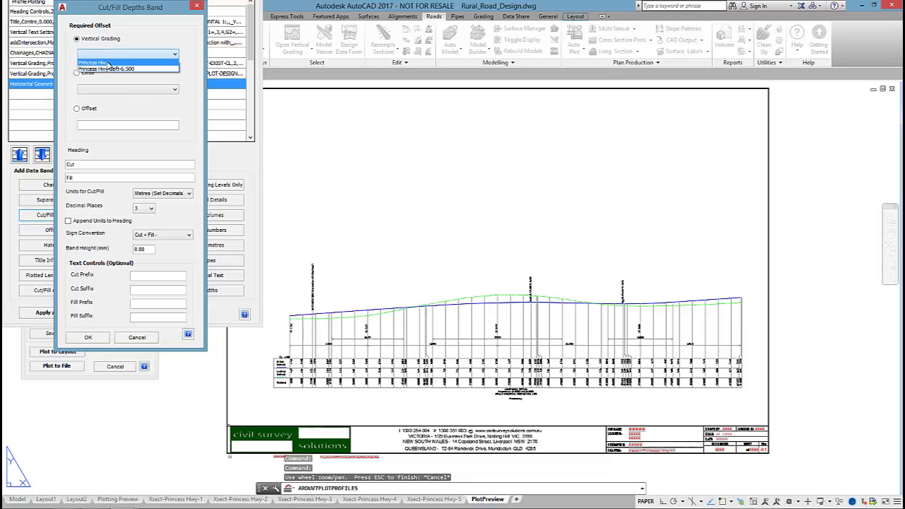
click(109, 63)
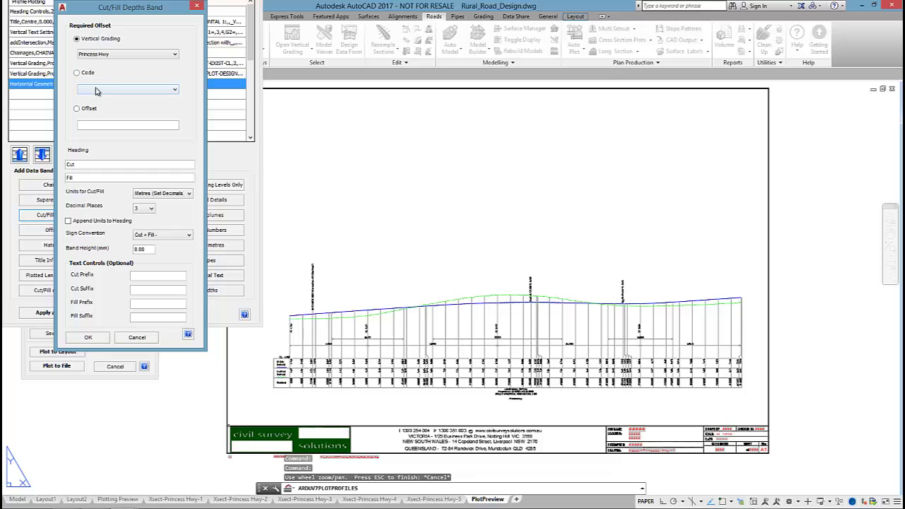
click(88, 337)
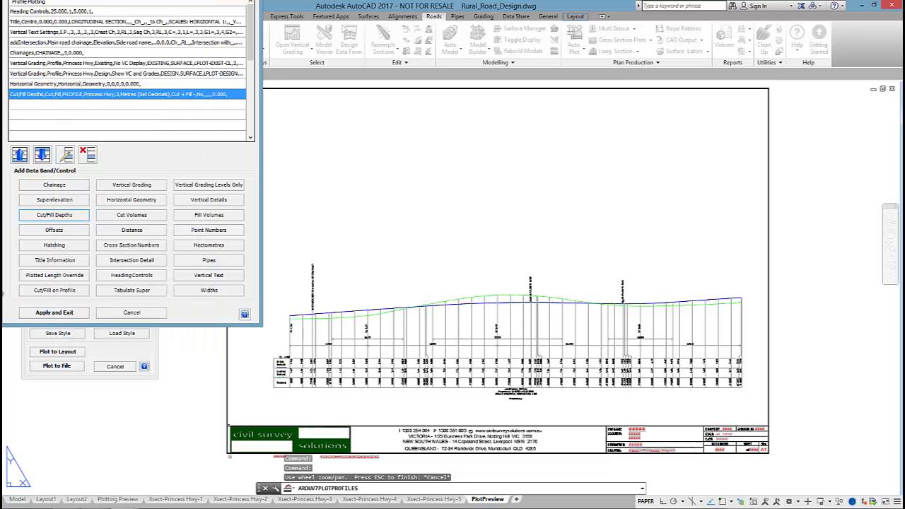
click(65, 200)
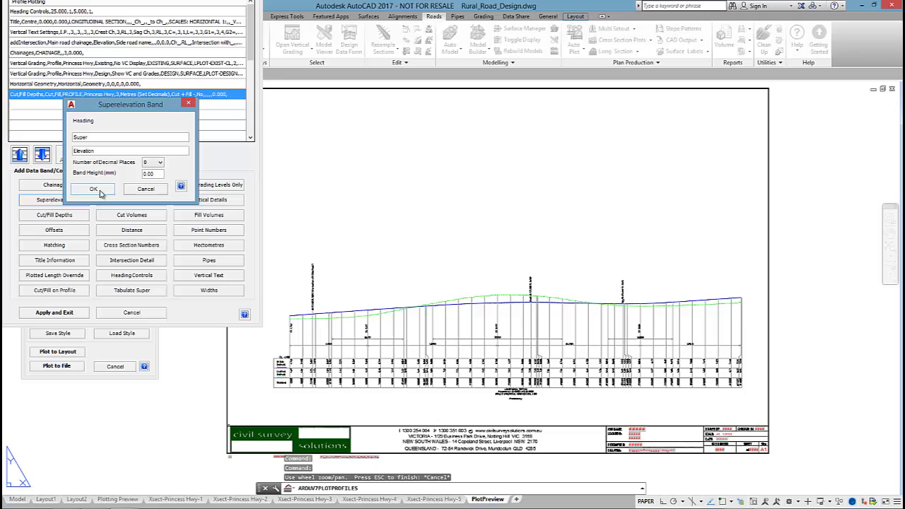
click(99, 191)
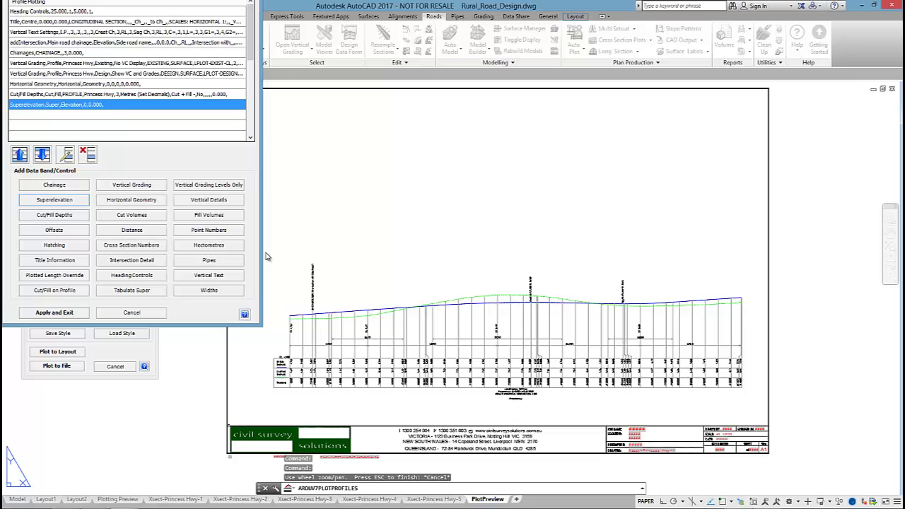
- Add a vertical grading band from Princess Hwy-Left-6.500 with No VC Display
click(131, 187)
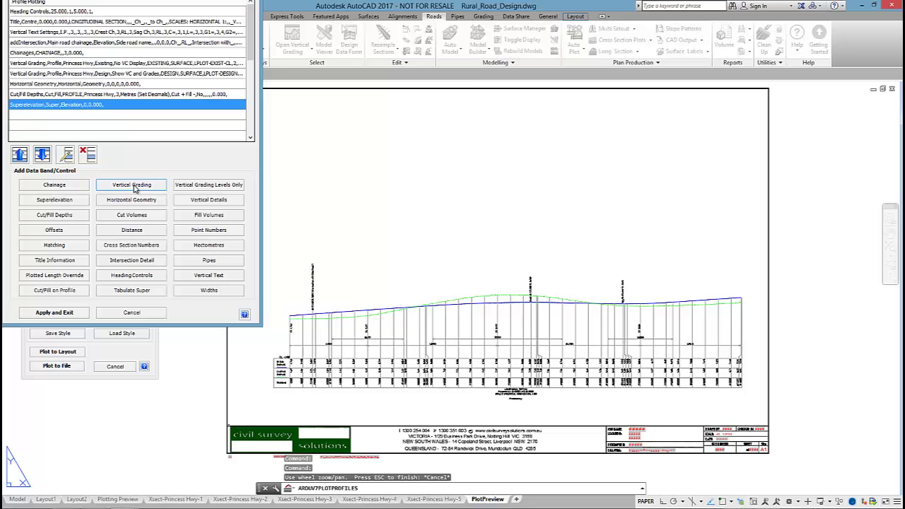
click(391, 116)
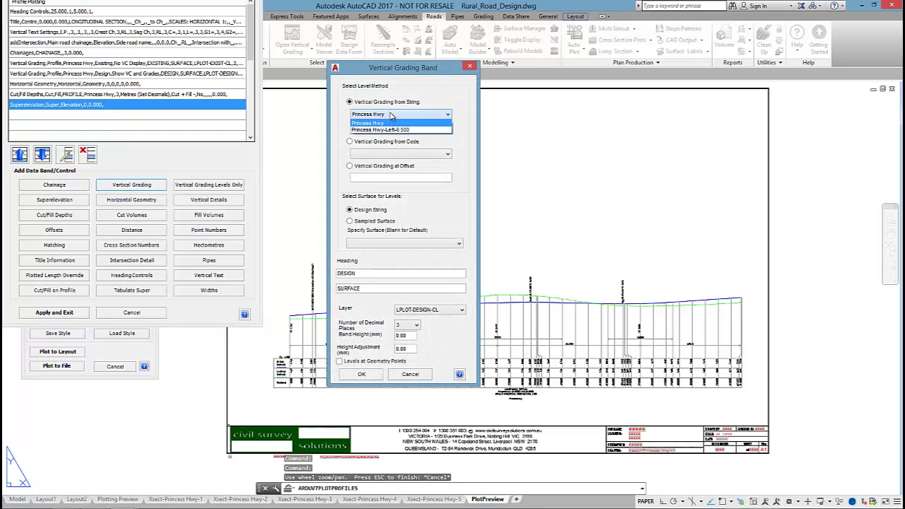
click(388, 130)
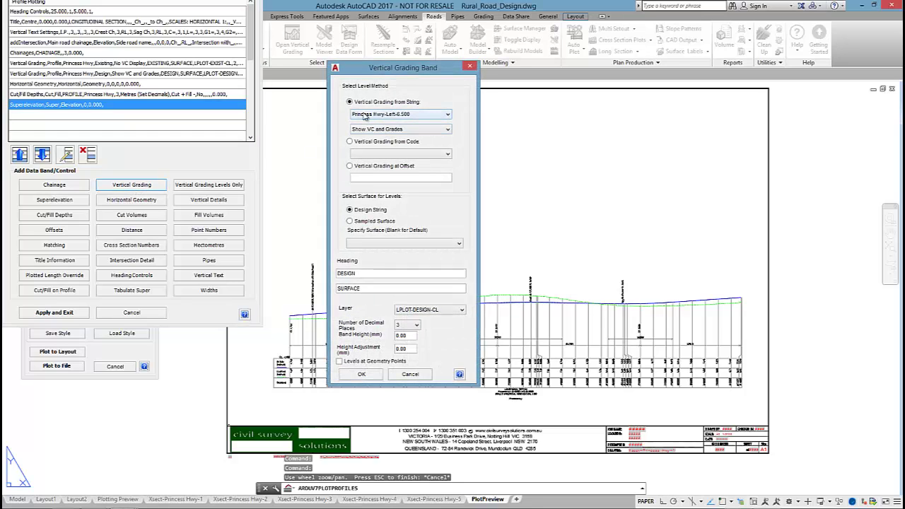
click(401, 130)
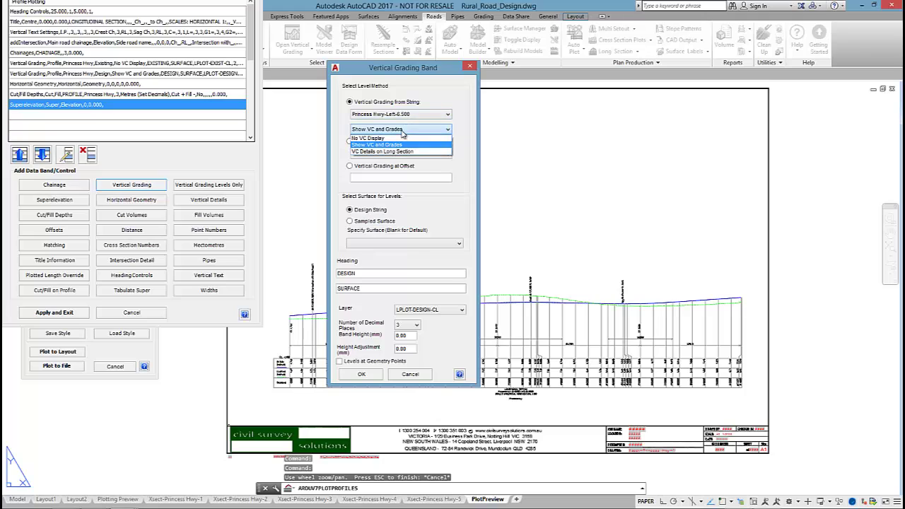
click(386, 139)
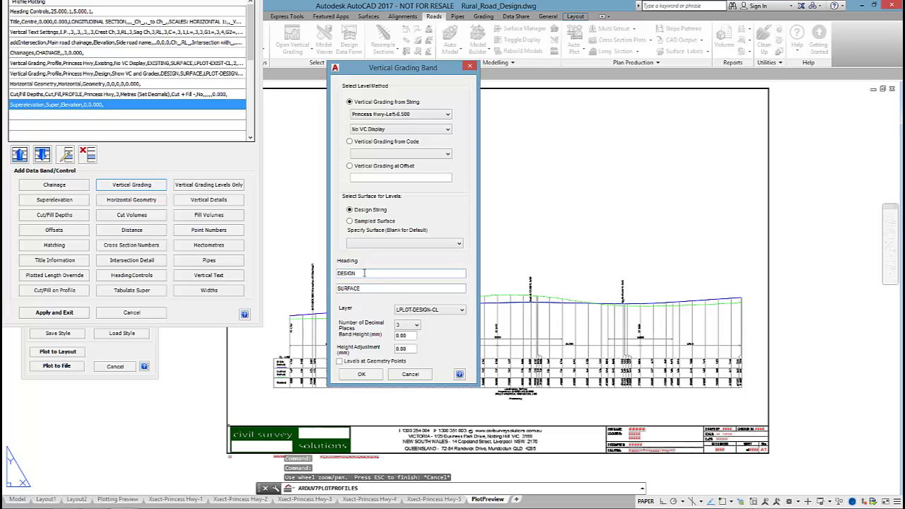
- Set headings TABLE DRAIN / DESIGN on layer LPLOT-DESIGN-LEFT1 and confirm the band
drag(364, 273, 321, 275)
text(TABLE DRA)
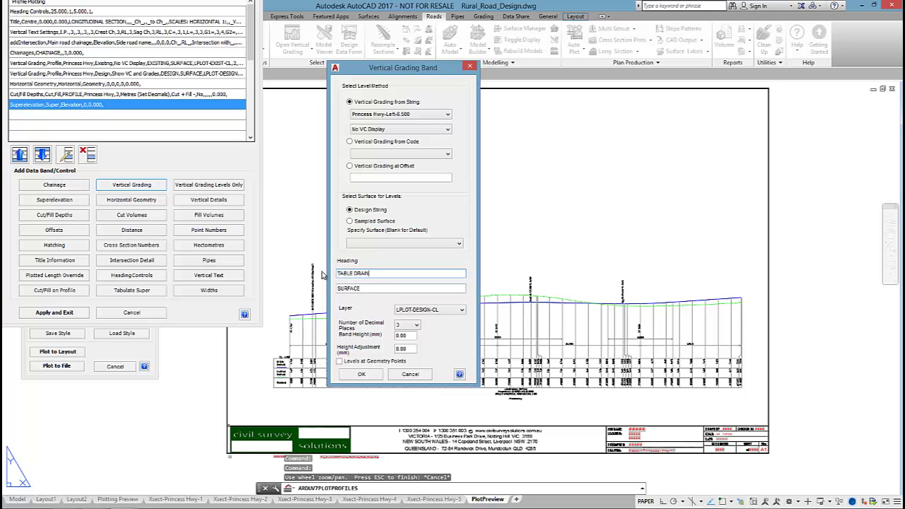
drag(395, 290, 318, 287)
text(DESIGN)
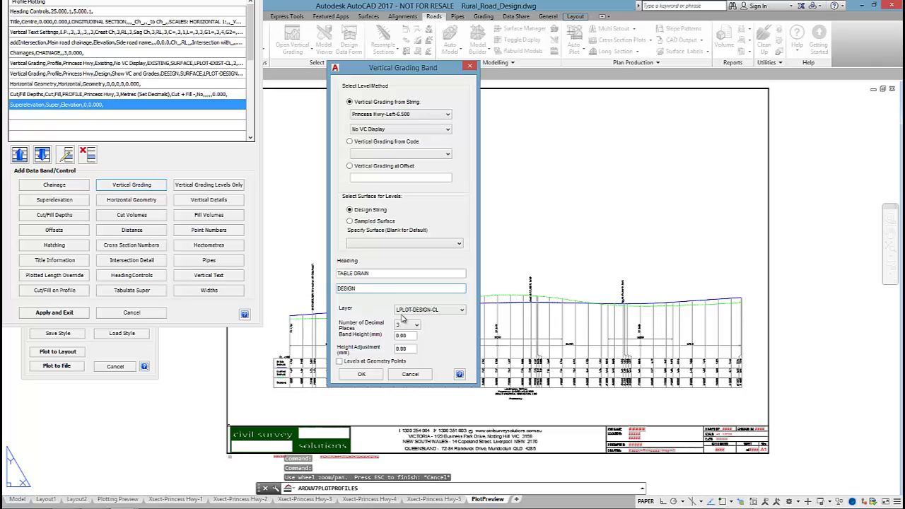
click(461, 310)
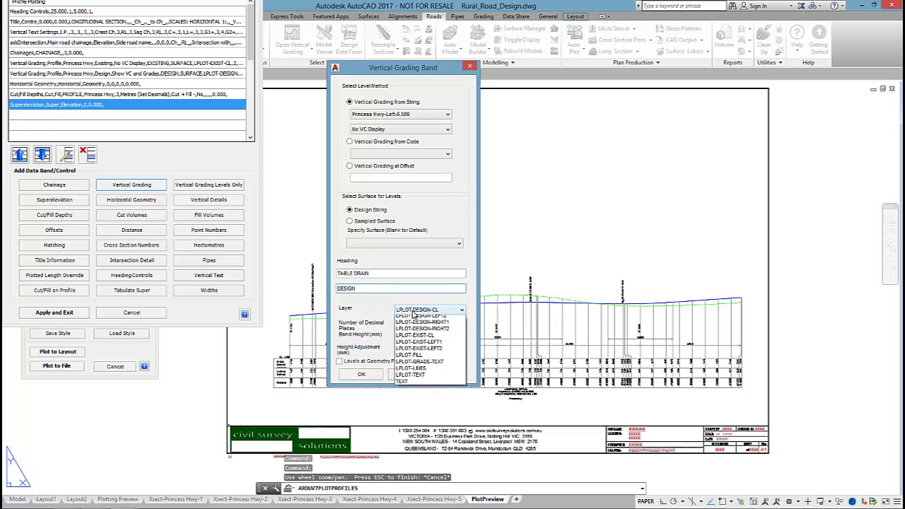
click(461, 345)
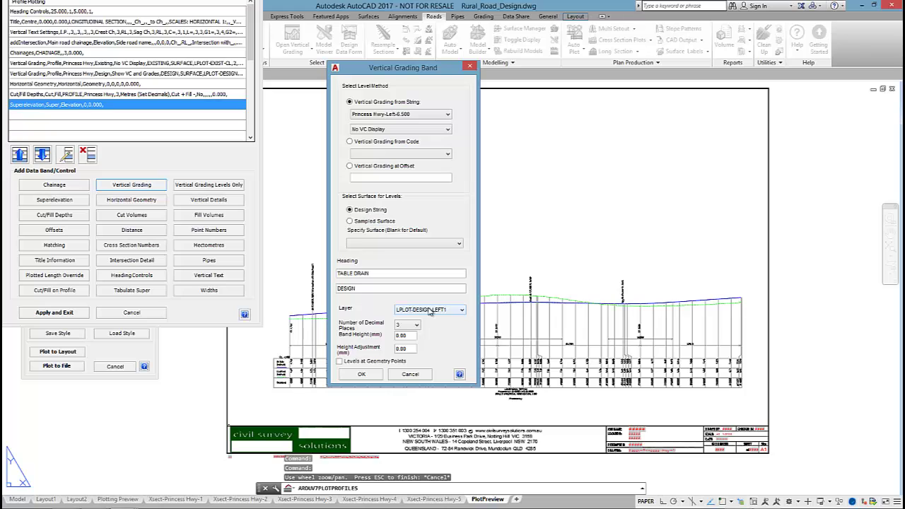
click(361, 374)
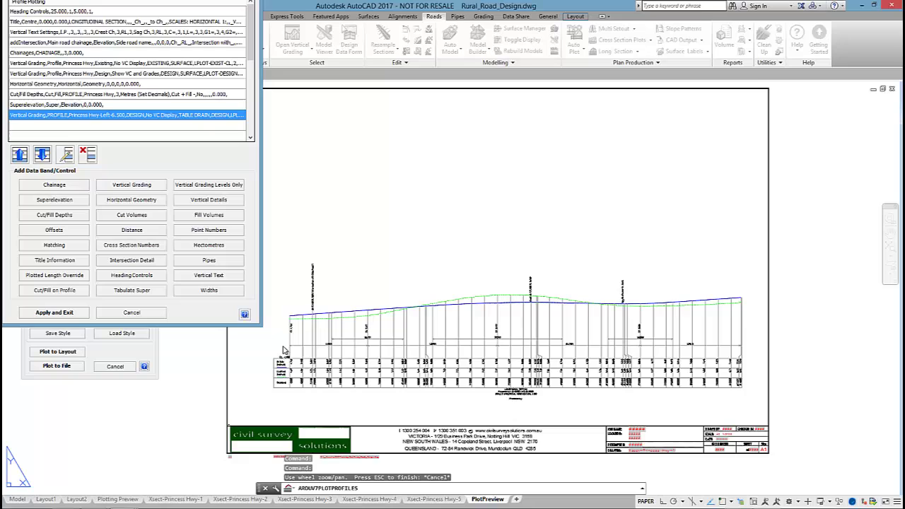
- Move the Cut/Fill Depths band to the bottom of the band list
click(98, 94)
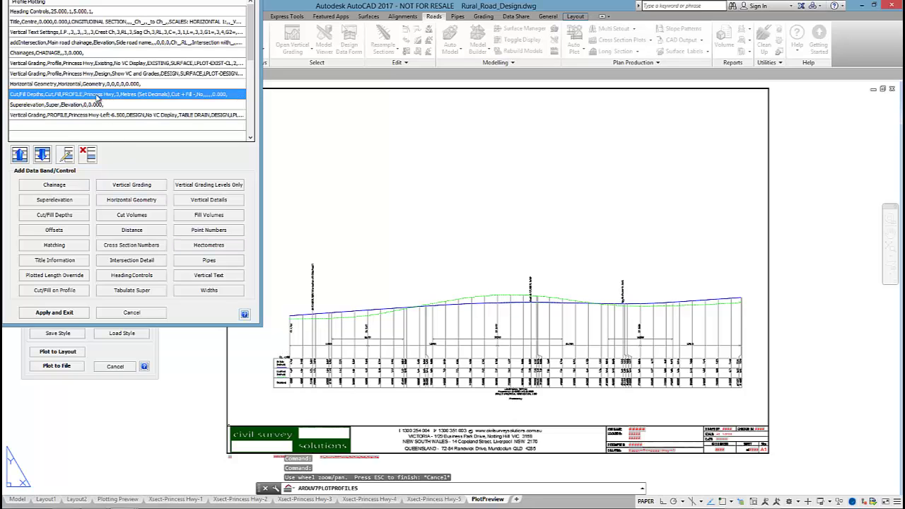
click(48, 154)
click(44, 156)
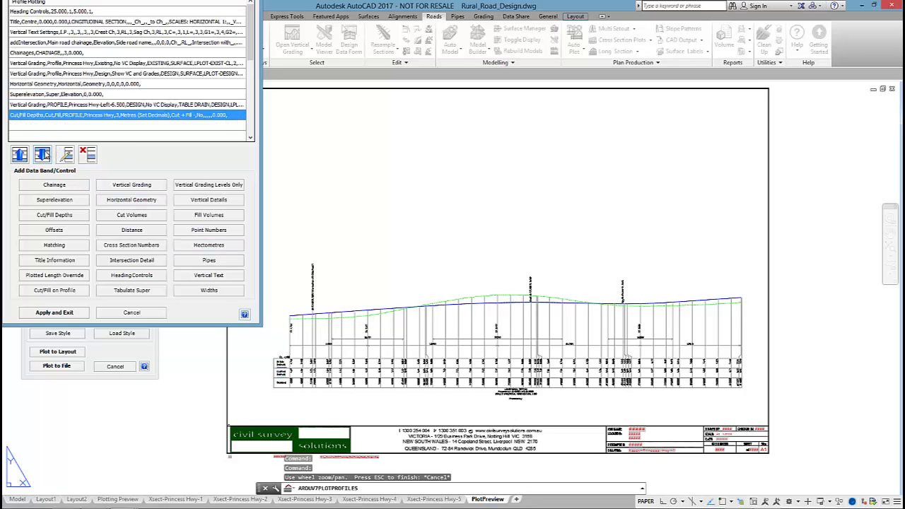
- Move the design and existing surface grading bands two places down, below the table drain band
click(59, 106)
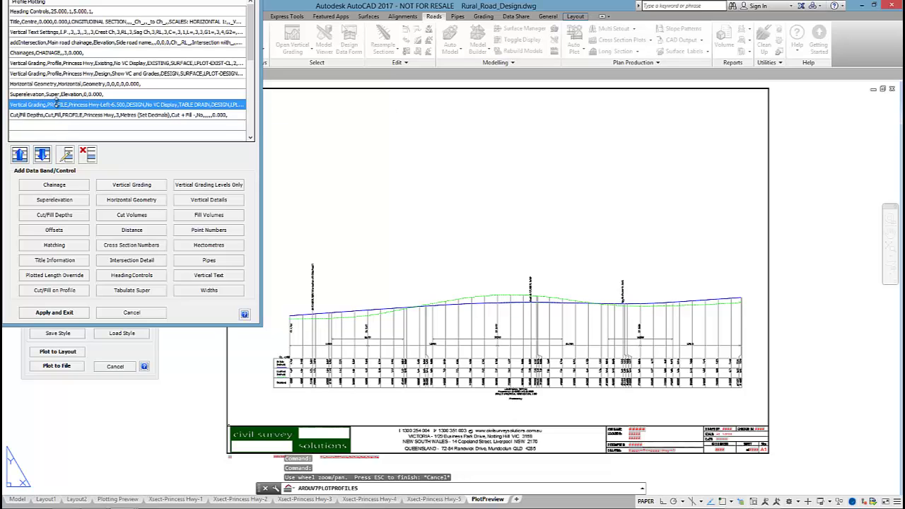
click(71, 74)
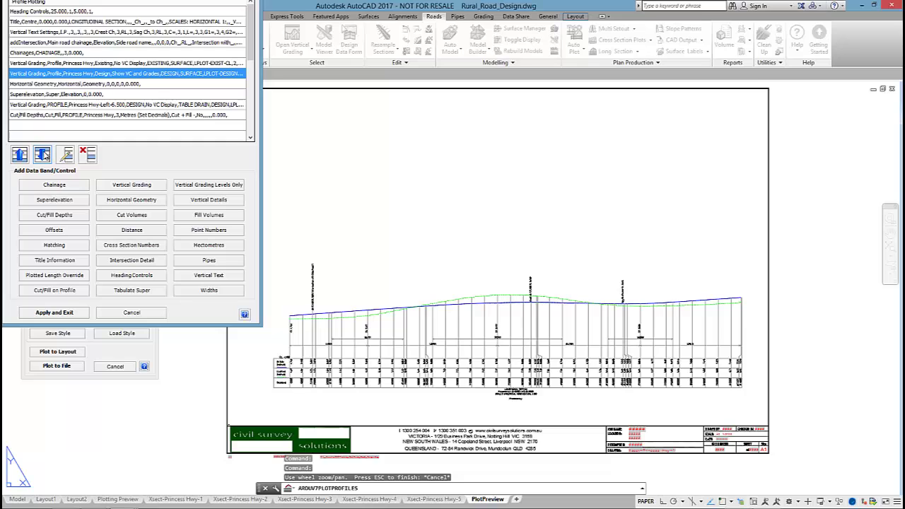
click(42, 154)
click(41, 154)
click(42, 154)
click(82, 63)
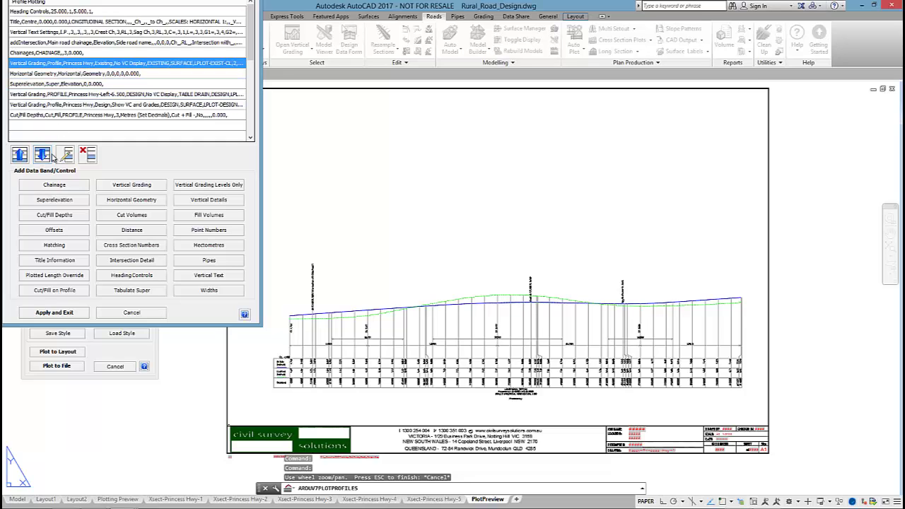
click(52, 157)
click(51, 157)
click(52, 156)
- Place Horizontal Geometry below Superelevation, leaving Chainages selected at the top
click(110, 86)
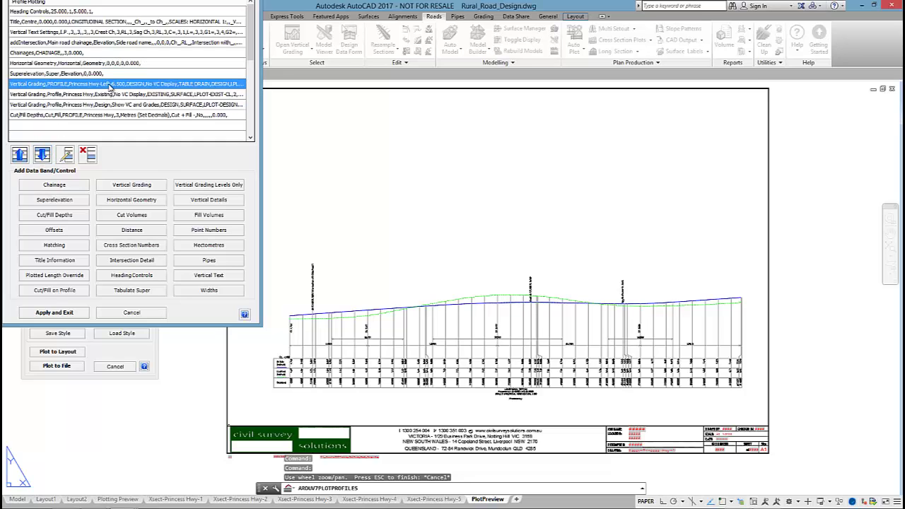
click(76, 64)
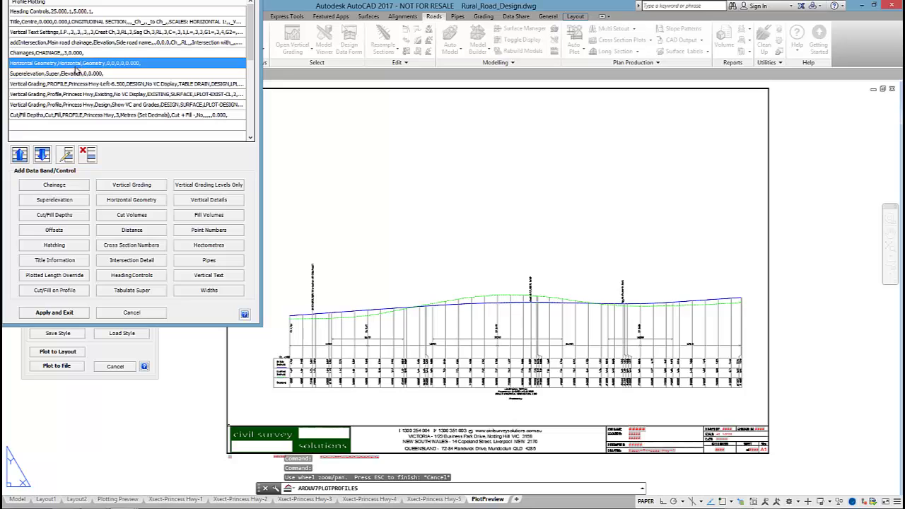
click(50, 154)
click(62, 63)
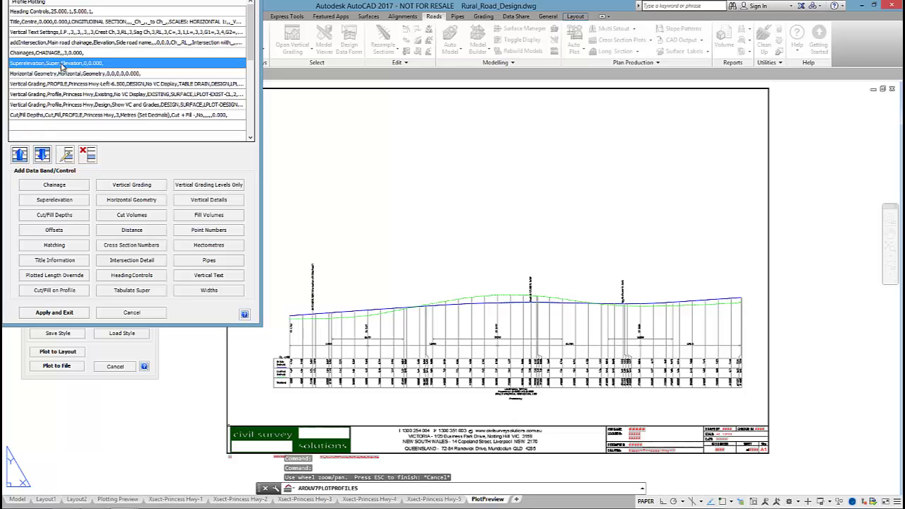
click(55, 53)
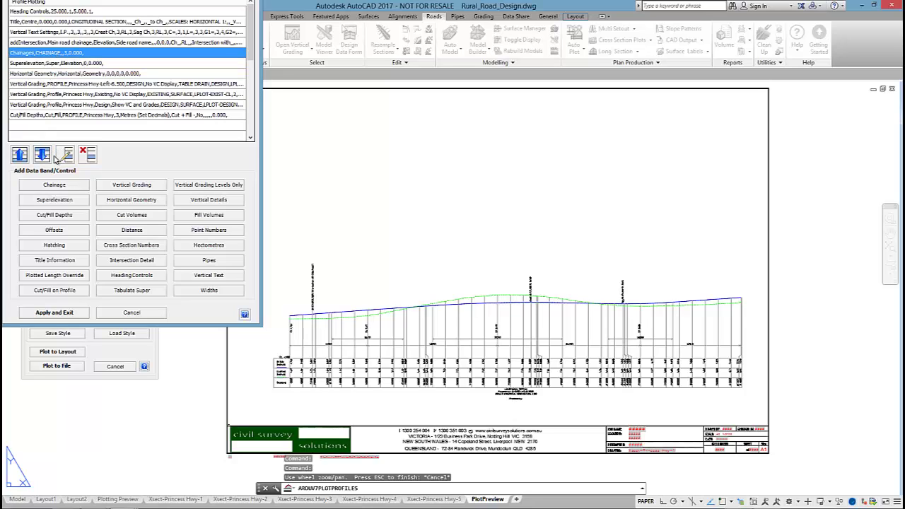
- Apply the new bands and zoom and pan across the Princess Hwy long-section preview to check them
click(55, 312)
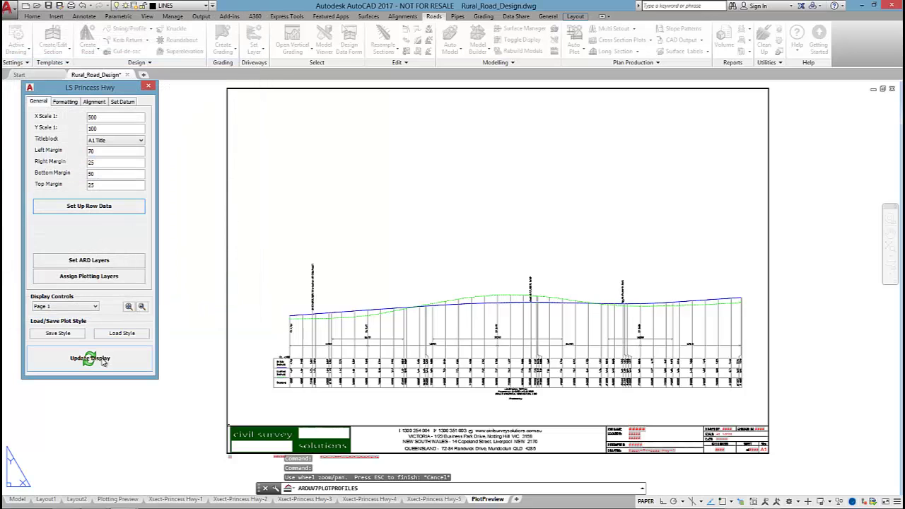
click(142, 309)
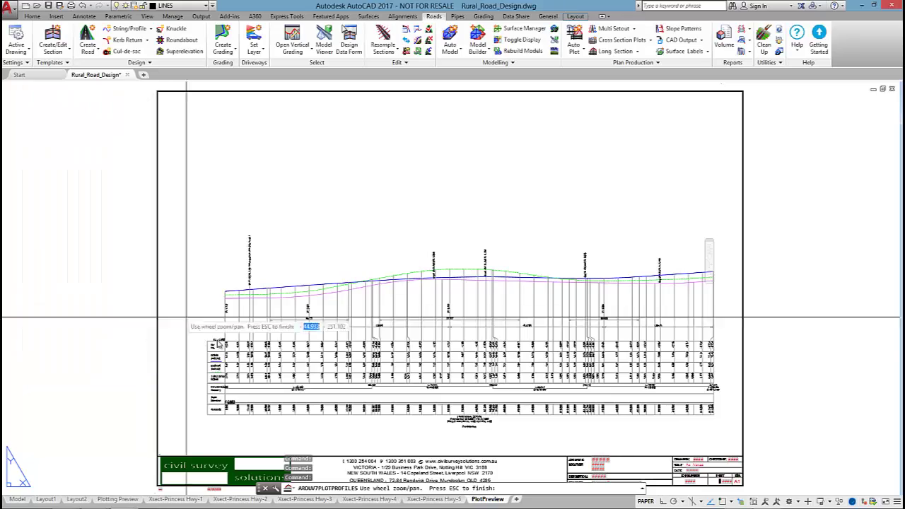
scroll(233, 396, up, 8)
middle_drag(234, 407, 237, 338)
scroll(242, 311, down, 5)
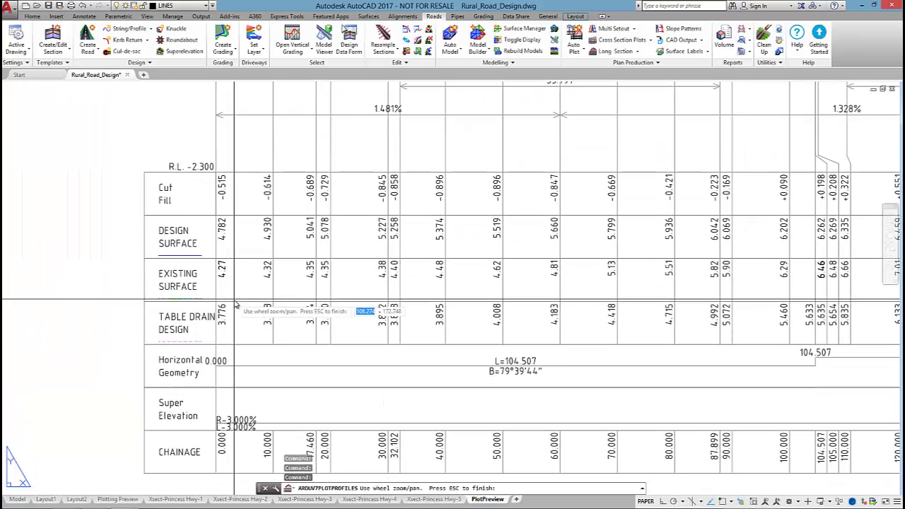
scroll(426, 316, up, 4)
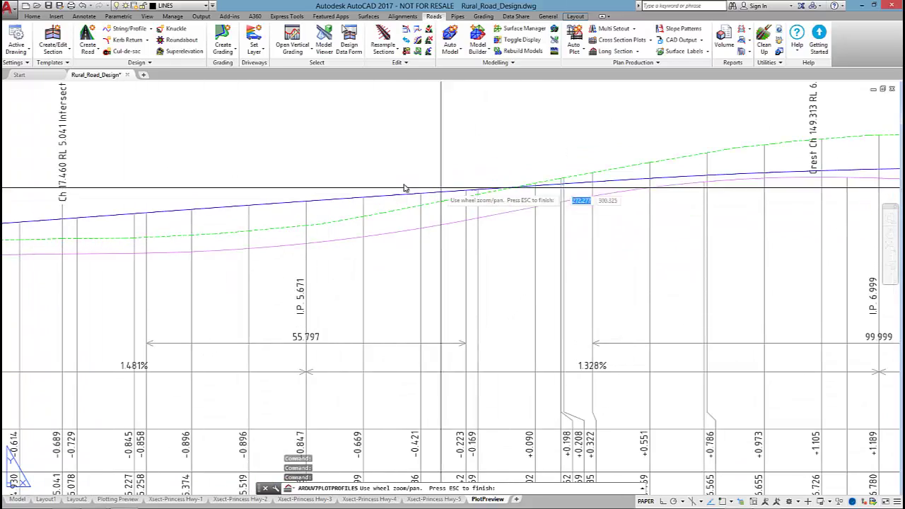
scroll(532, 199, down, 2)
middle_drag(736, 219, 491, 219)
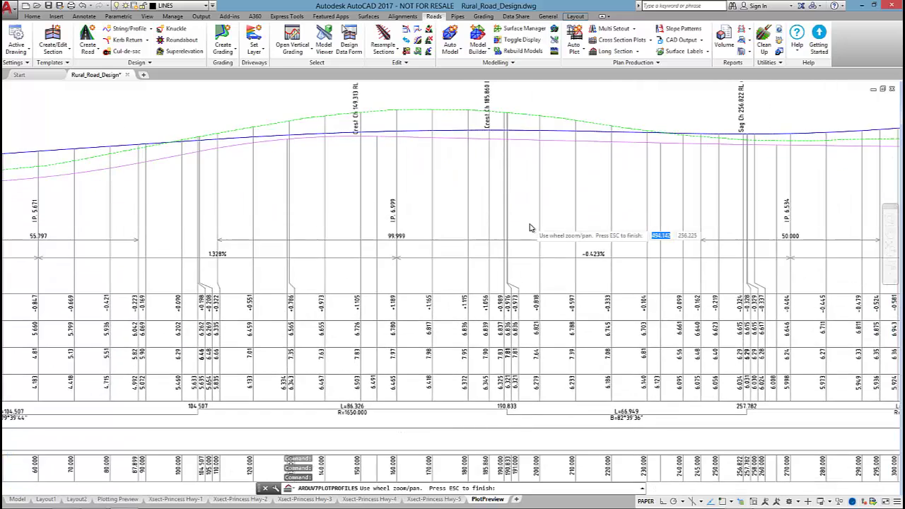
scroll(529, 192, down, 6)
scroll(550, 287, up, 3)
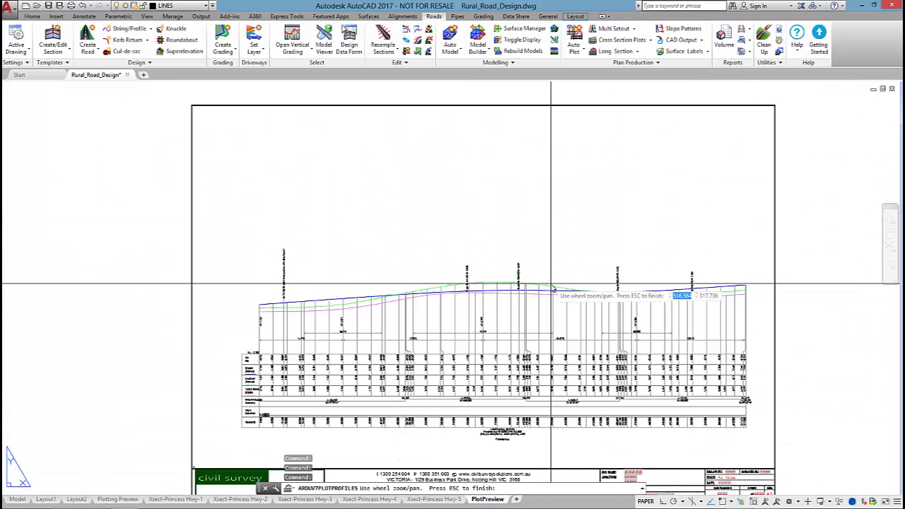
key(Escape)
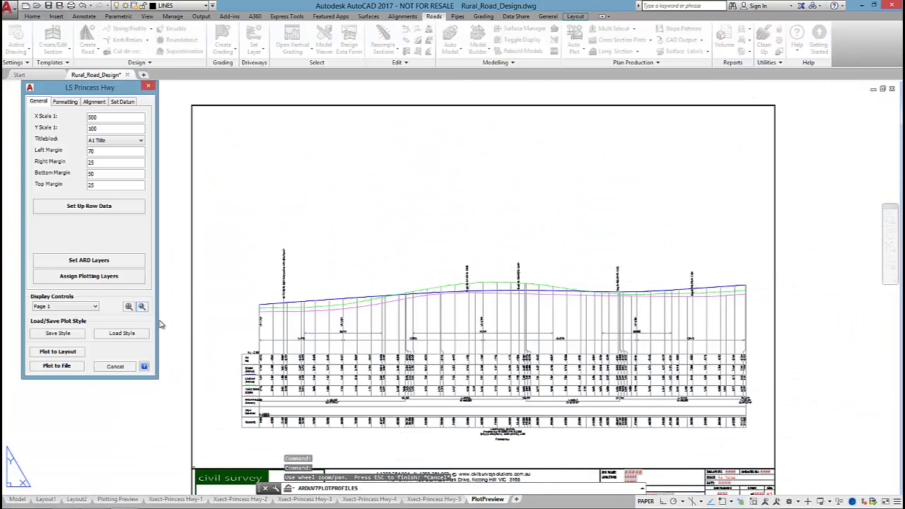
- Plot the long section to layouts and review Princess Hwy-PROFILE-1 to -3 and Xsect-3/-4 sheets
click(68, 352)
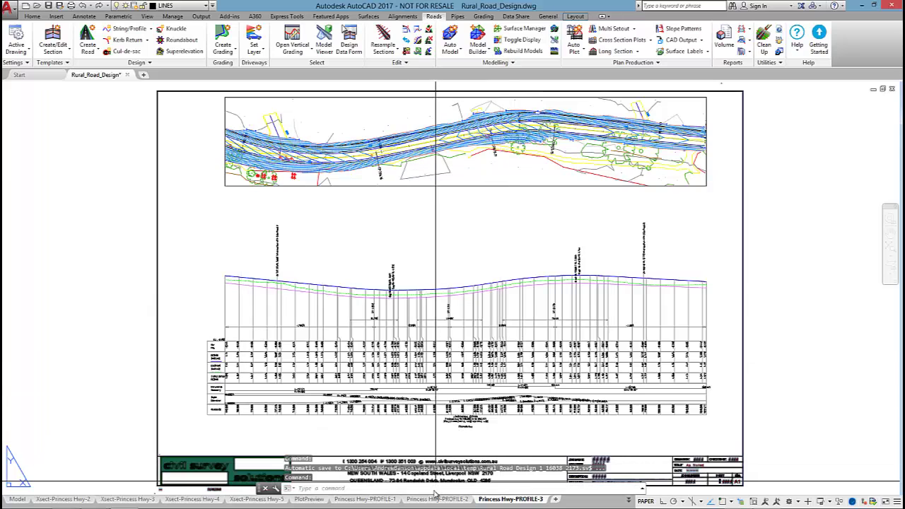
click(377, 499)
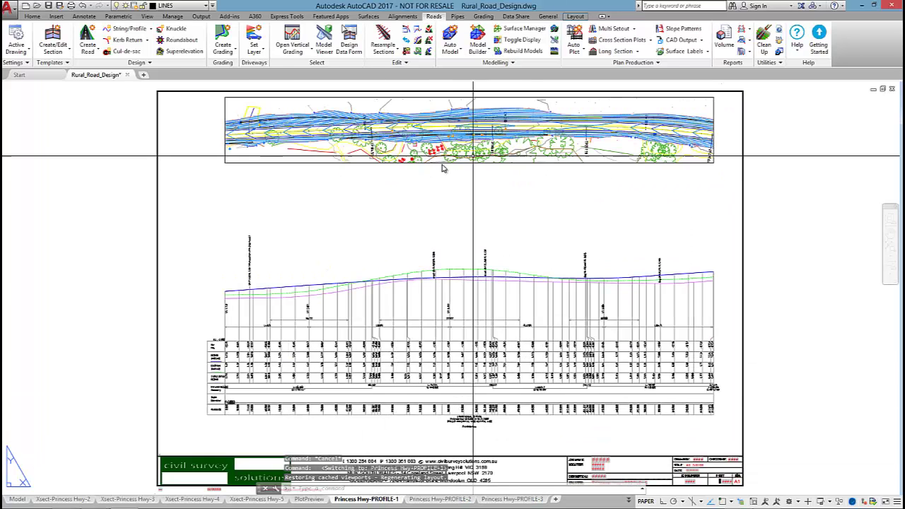
click(450, 500)
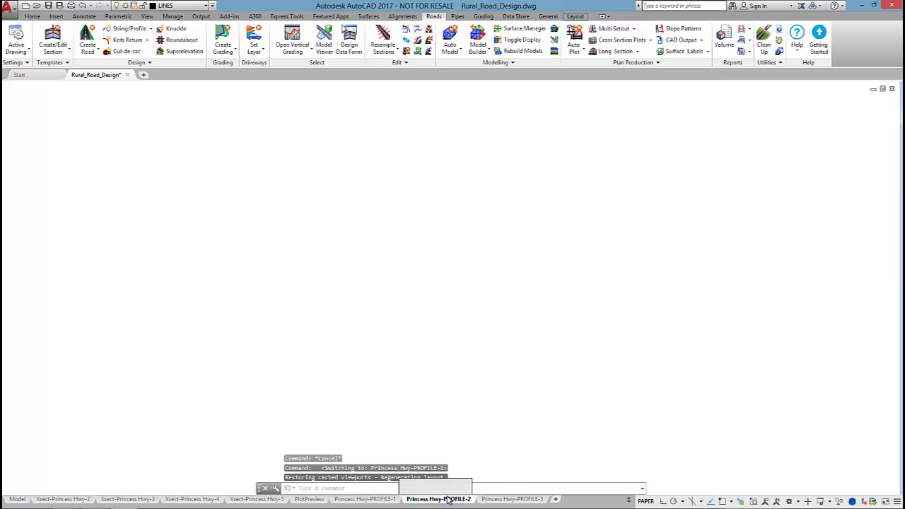
click(511, 499)
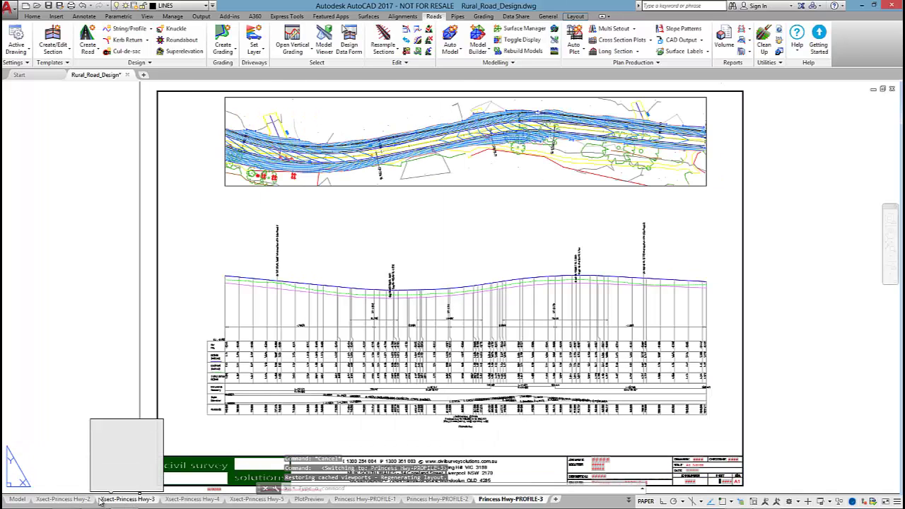
click(134, 499)
click(197, 499)
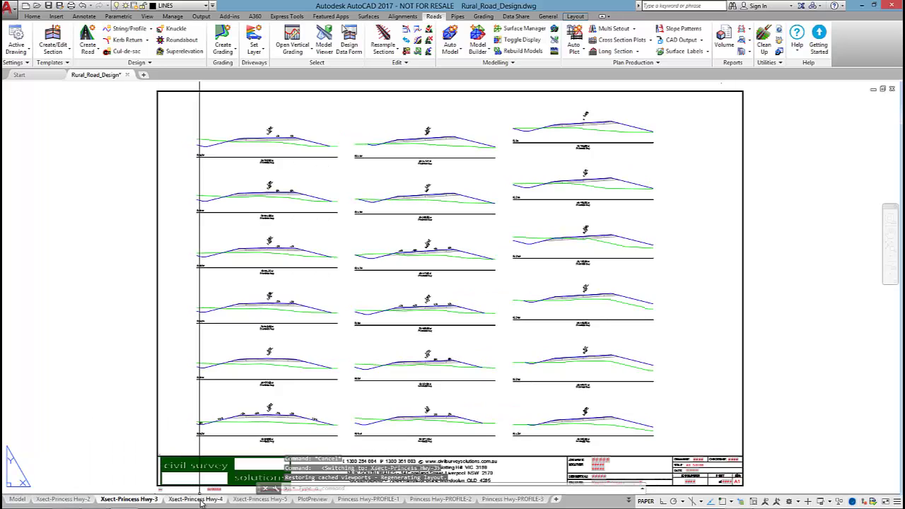
click(367, 499)
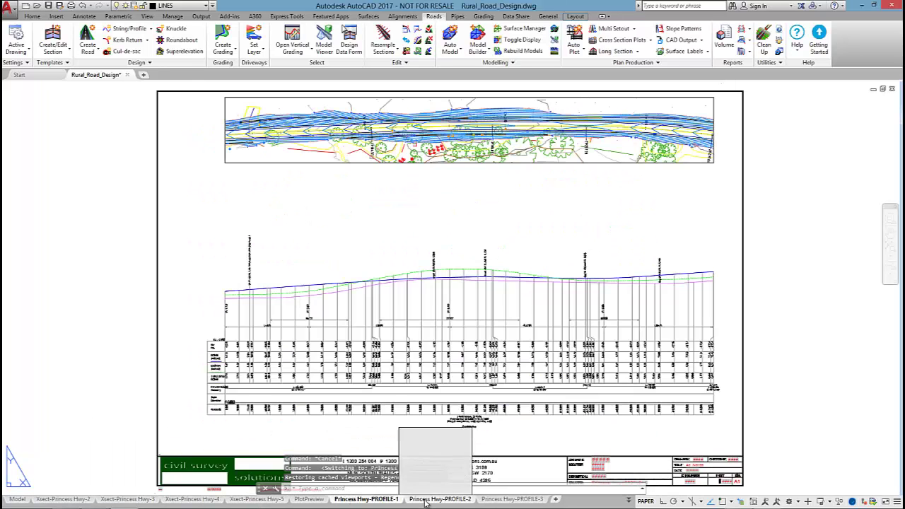
click(438, 499)
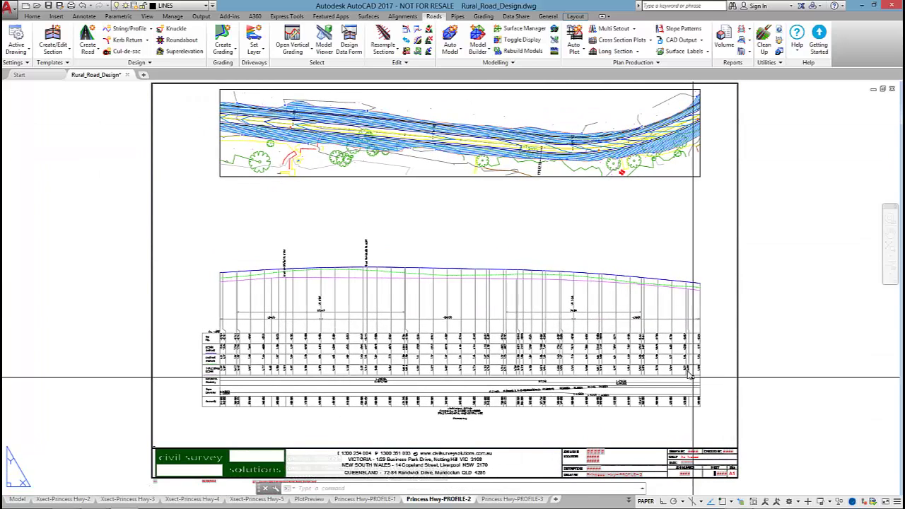
- Recheck the PROFILE-3, PROFILE-2, Xsect-Princess Hwy-4 and Xsect-Princess Hwy-2 sheets
click(542, 17)
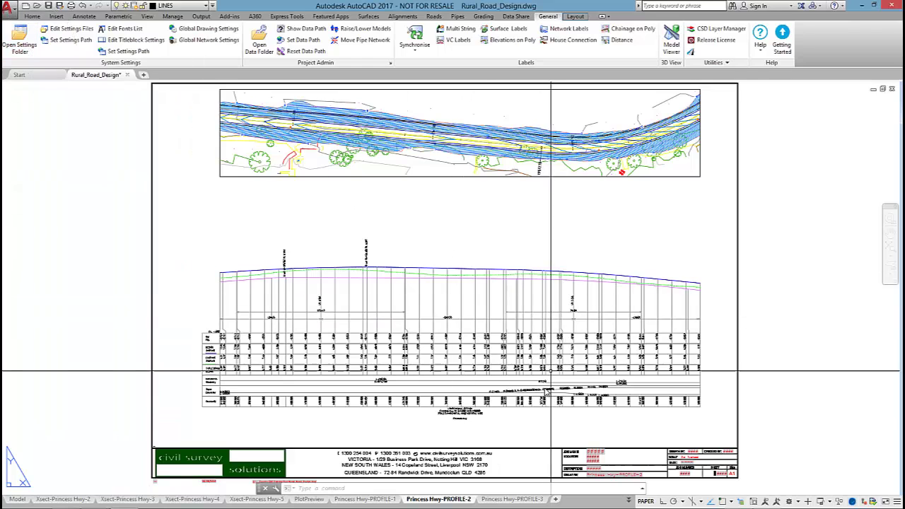
click(478, 498)
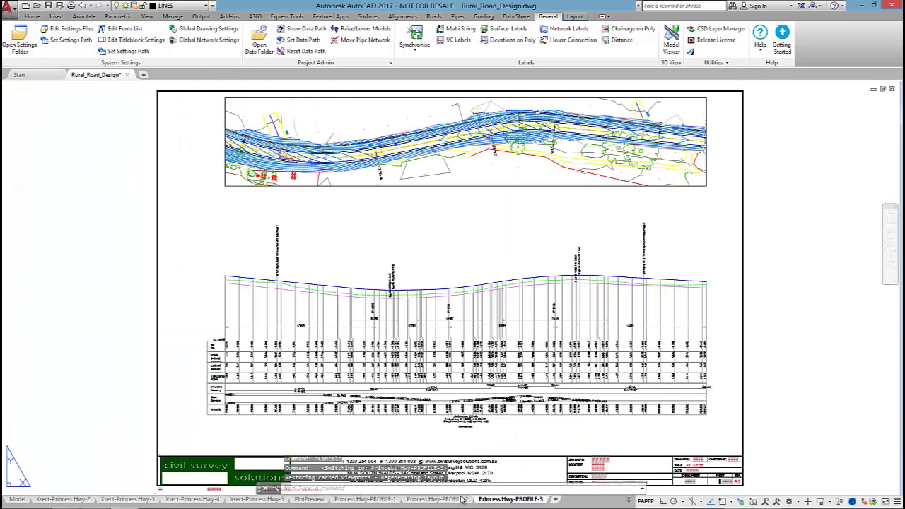
click(445, 498)
click(181, 496)
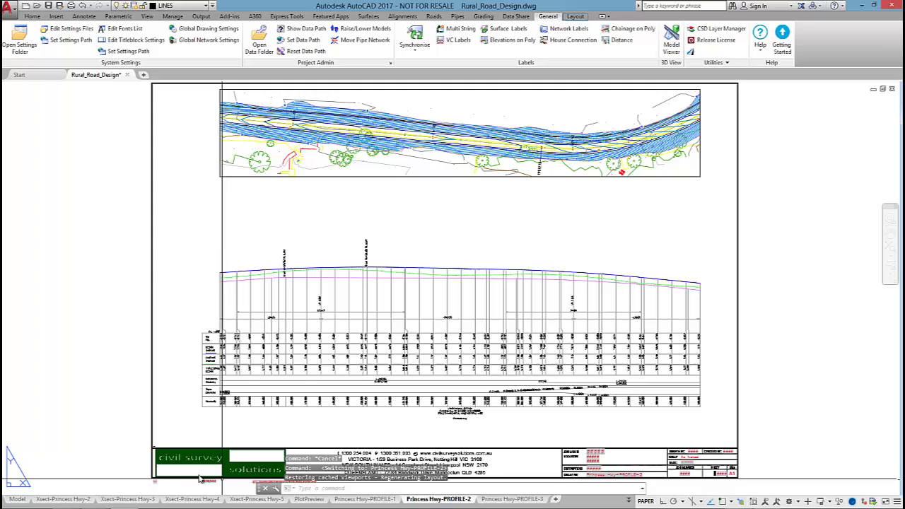
click(64, 499)
- Return to the model space road plan on the Roads tab and open the Help dropdown
click(17, 499)
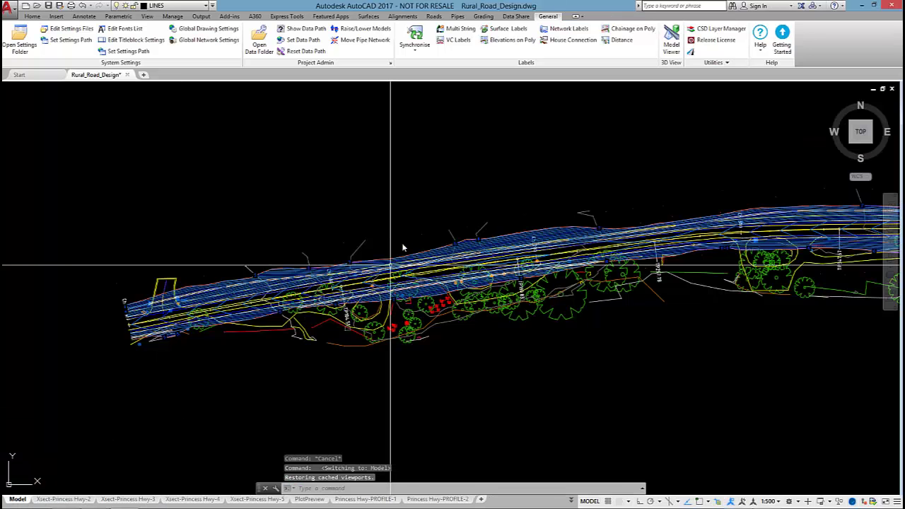
click(434, 16)
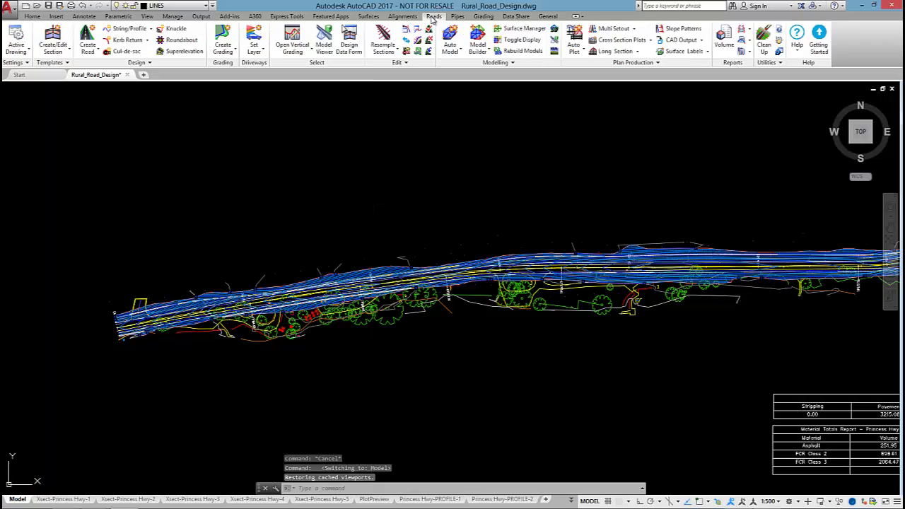
middle_drag(545, 249, 485, 269)
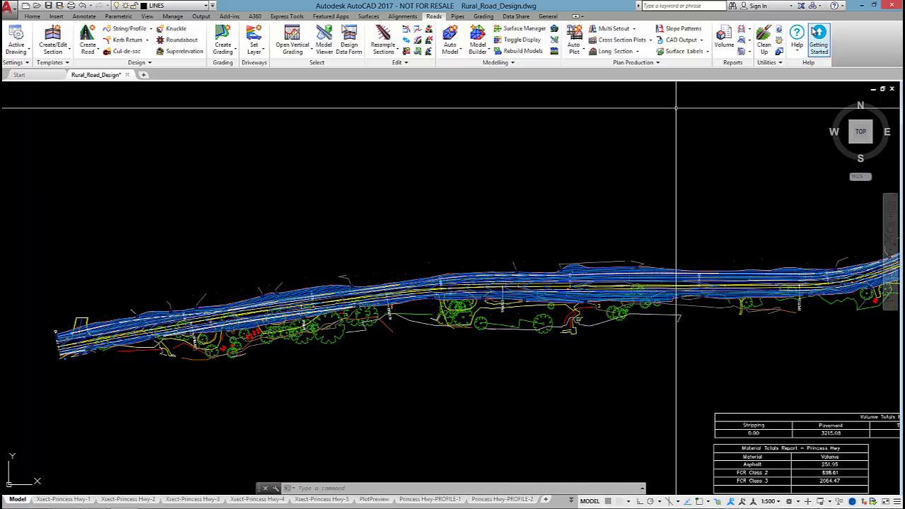
click(800, 51)
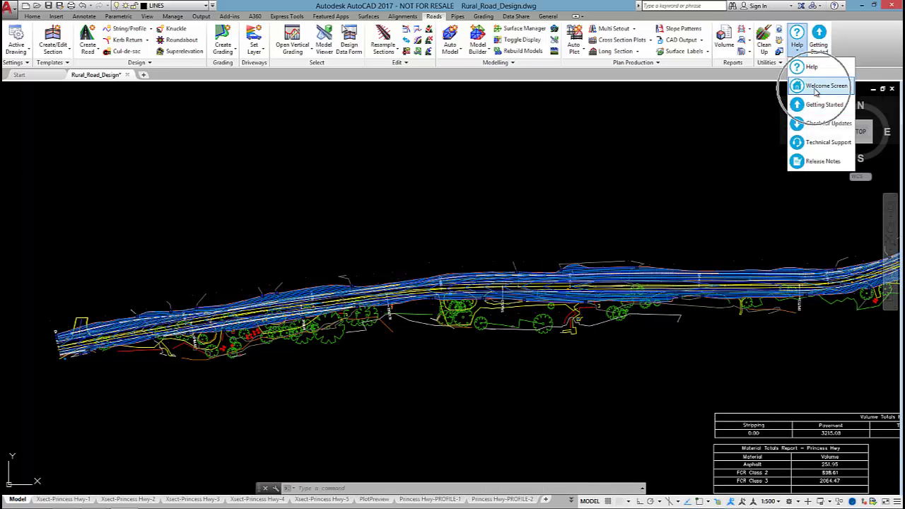
- Open the Civil Site Design Welcome Screen and browse its Blog and YouTube pages
click(818, 86)
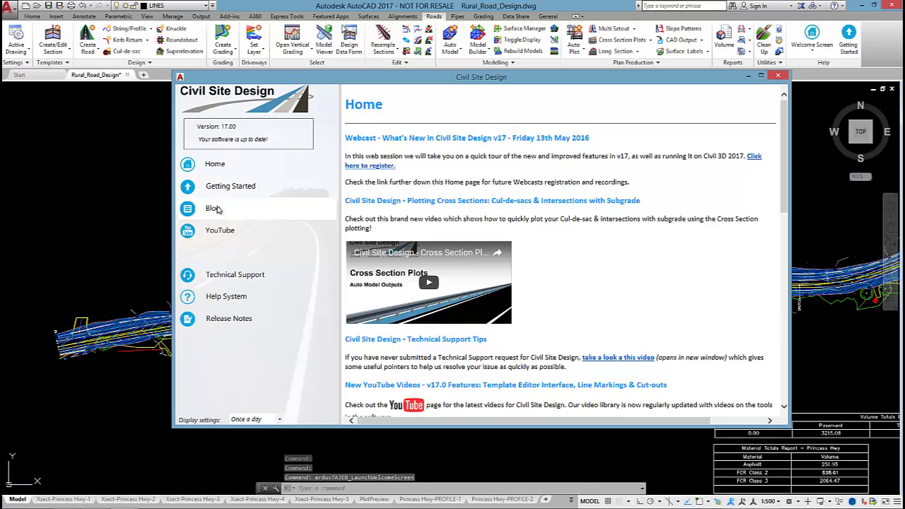
click(216, 208)
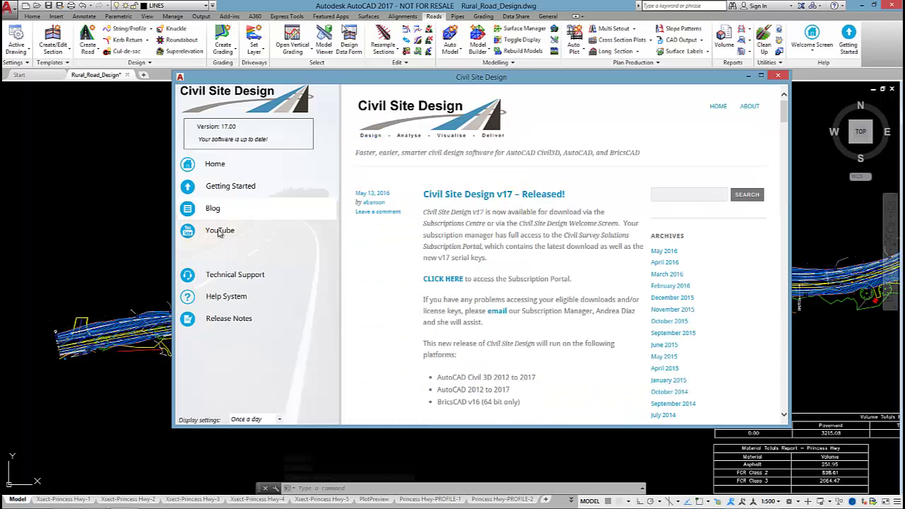
click(225, 235)
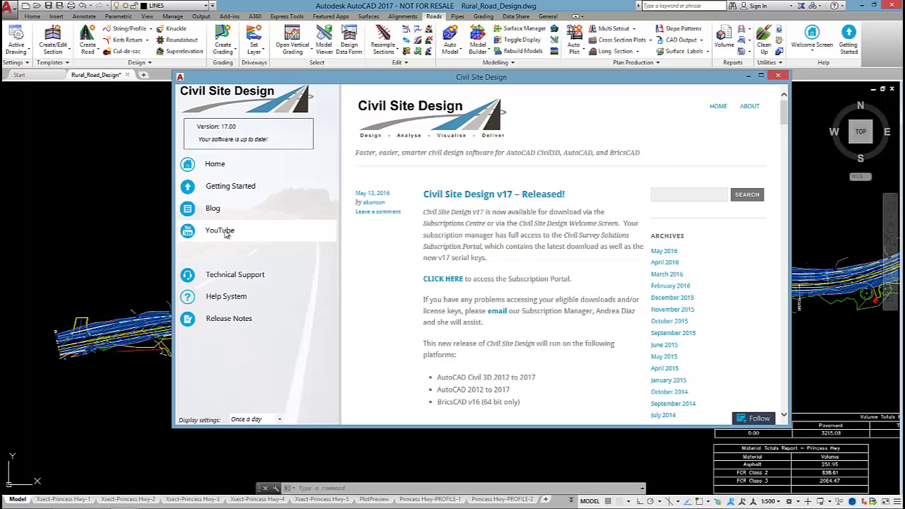
- Show the Technical Support ticket form and scroll through its query fields
click(250, 280)
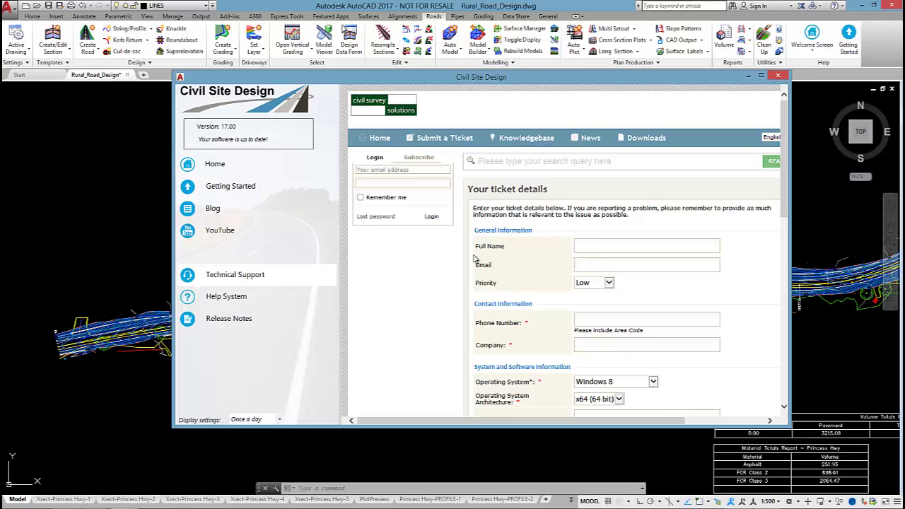
scroll(758, 286, down, 3)
scroll(758, 287, down, 2)
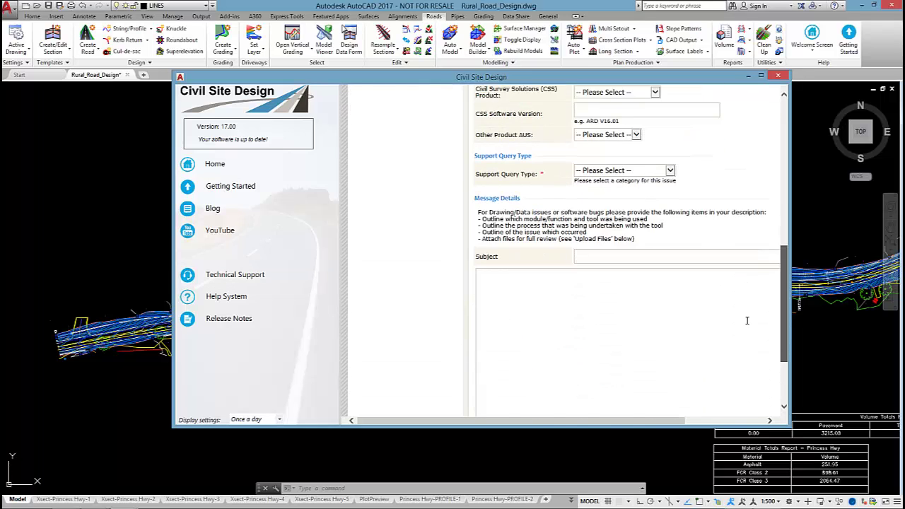
scroll(747, 319, up, 6)
scroll(771, 297, down, 5)
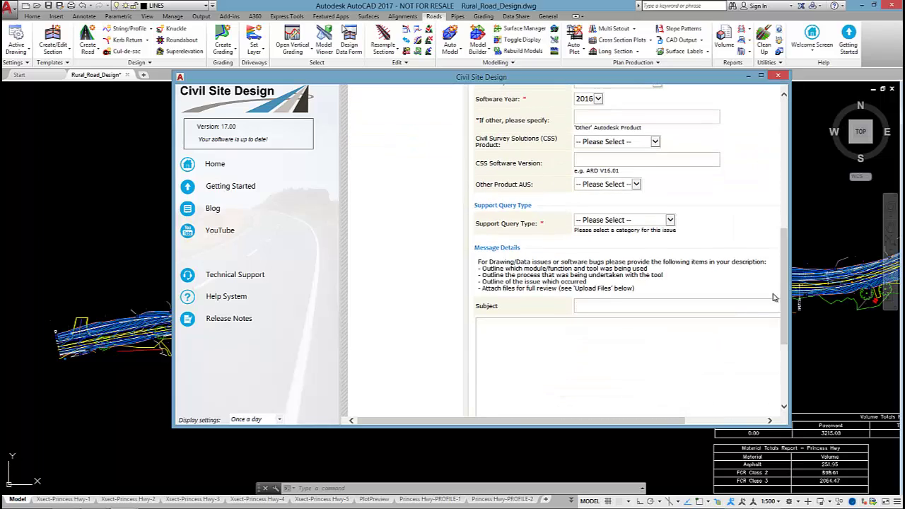